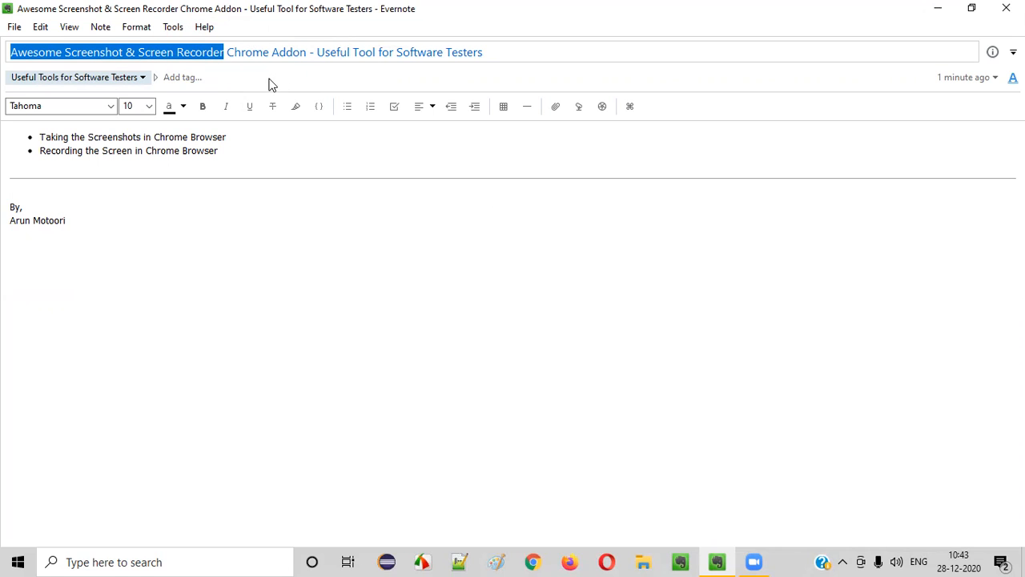
Switch to Chrome, load the demo store at tutorialsninja.com/demo and look over its home page
click(534, 561)
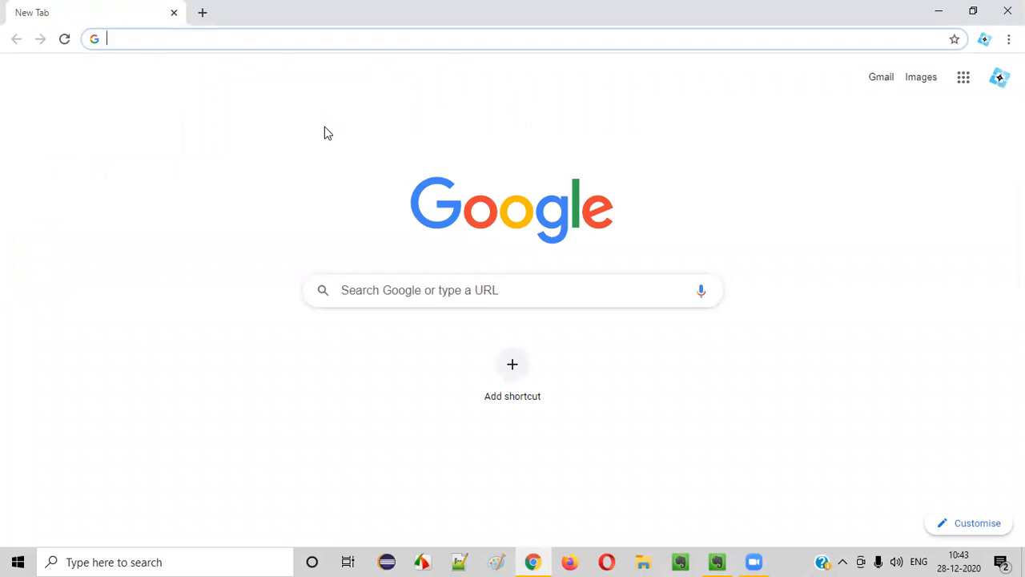
text(t)
key(Return)
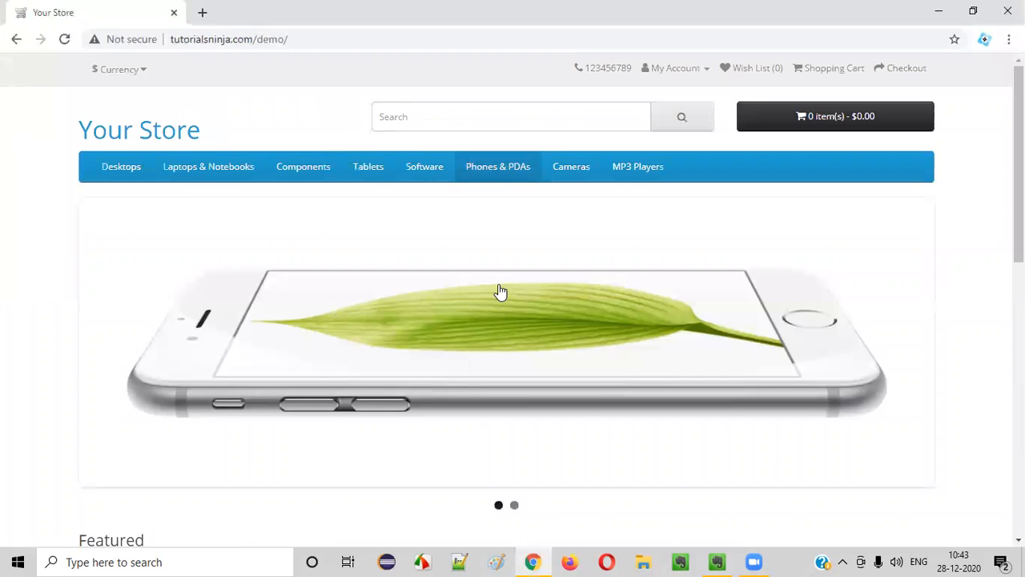
scroll(774, 328, down, 7)
scroll(764, 307, up, 7)
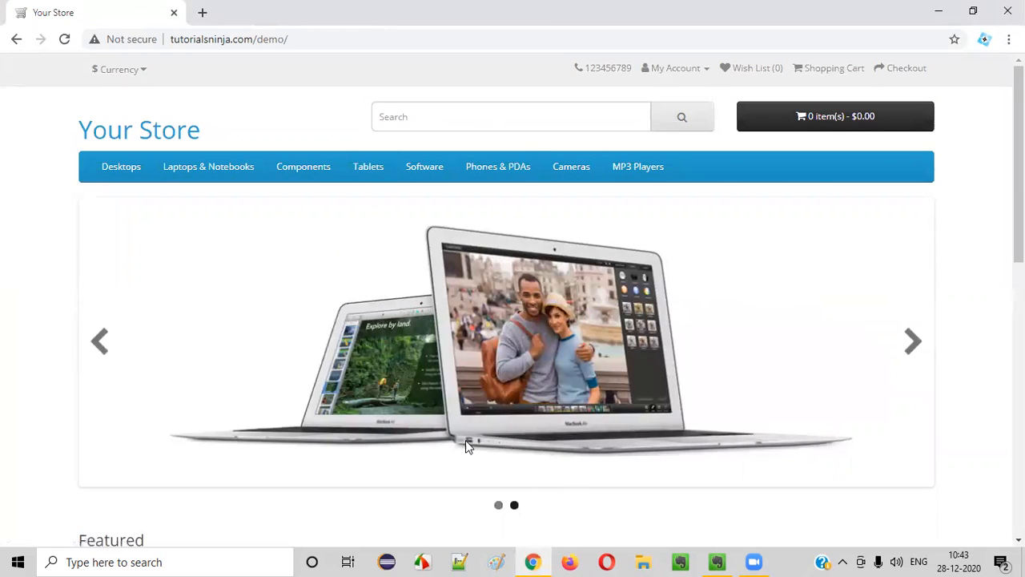
Search the web for "Awesome Screenshot" in a new tab
click(203, 12)
click(179, 41)
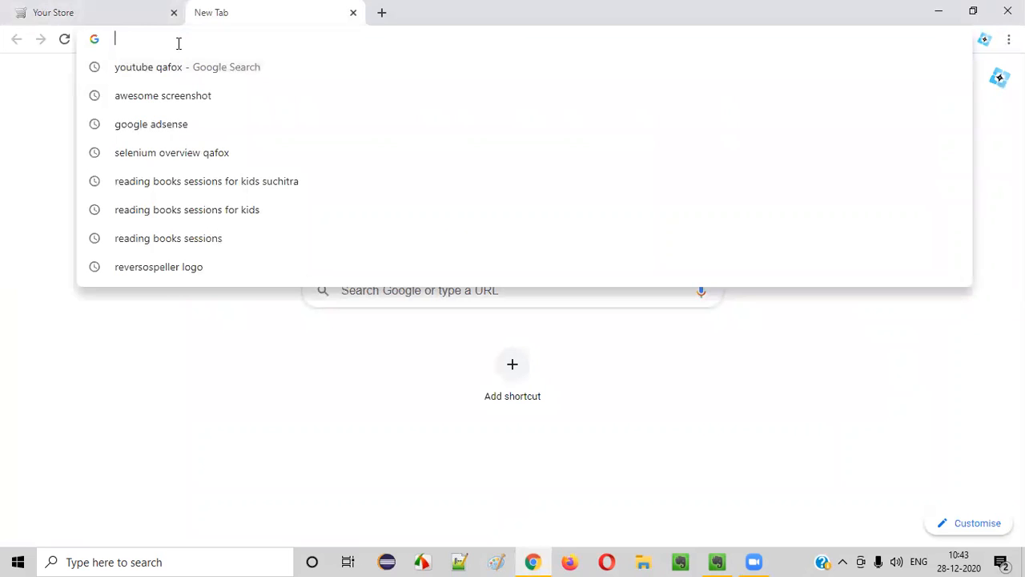
text(Awesme)
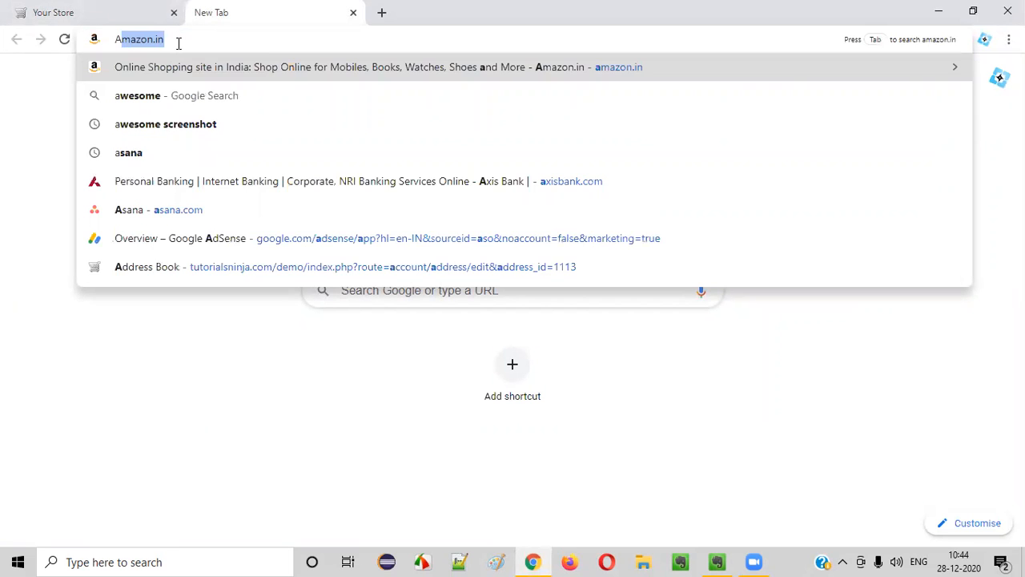
key(BackSpace)
text(ome S)
key(BackSpace)
key(BackSpace)
key(BackSpace)
key(BackSpace)
key(BackSpace)
key(BackSpace)
text(om)
key(BackSpace)
key(BackSpace)
text(me Screenshot)
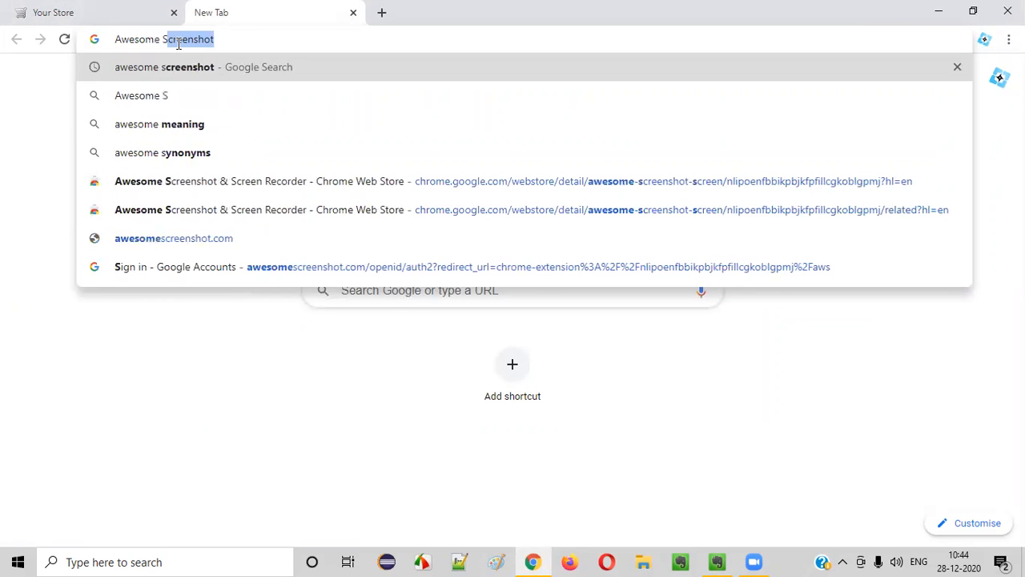
key(Return)
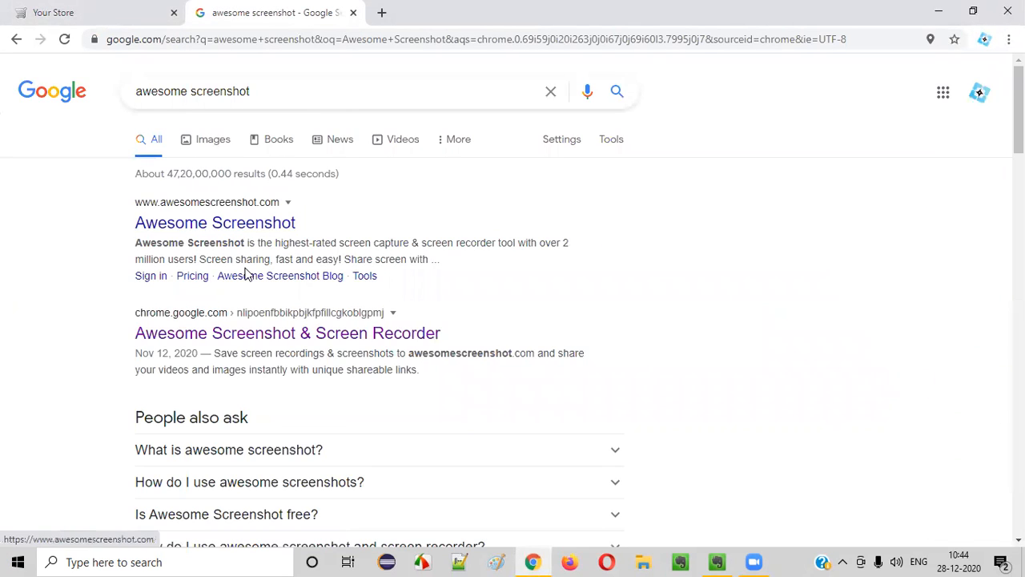
Open the Chrome Web Store page of Awesome Screenshot & Screen Recorder and add the extension to Chrome
scroll(247, 268, down, 2)
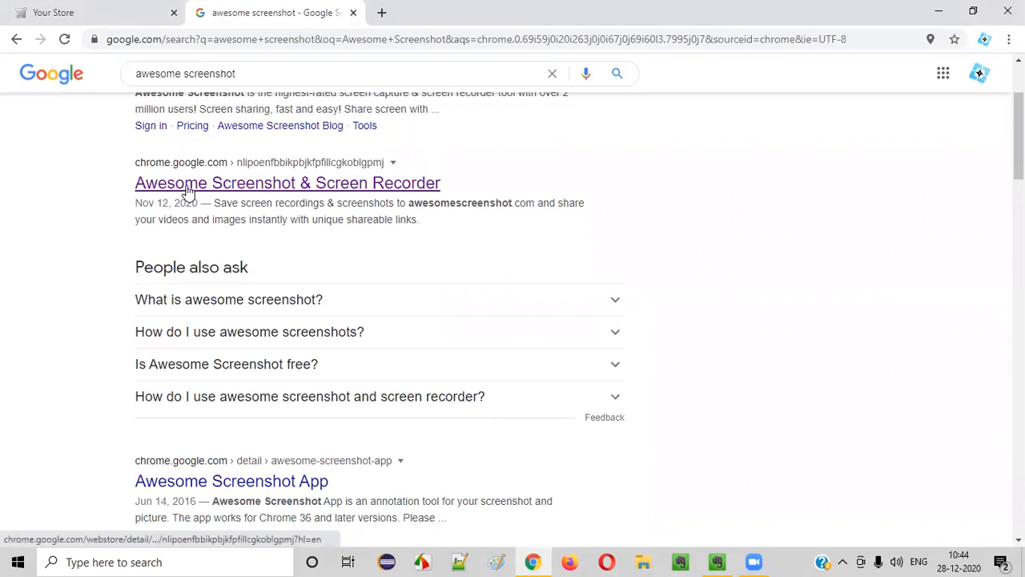
click(404, 187)
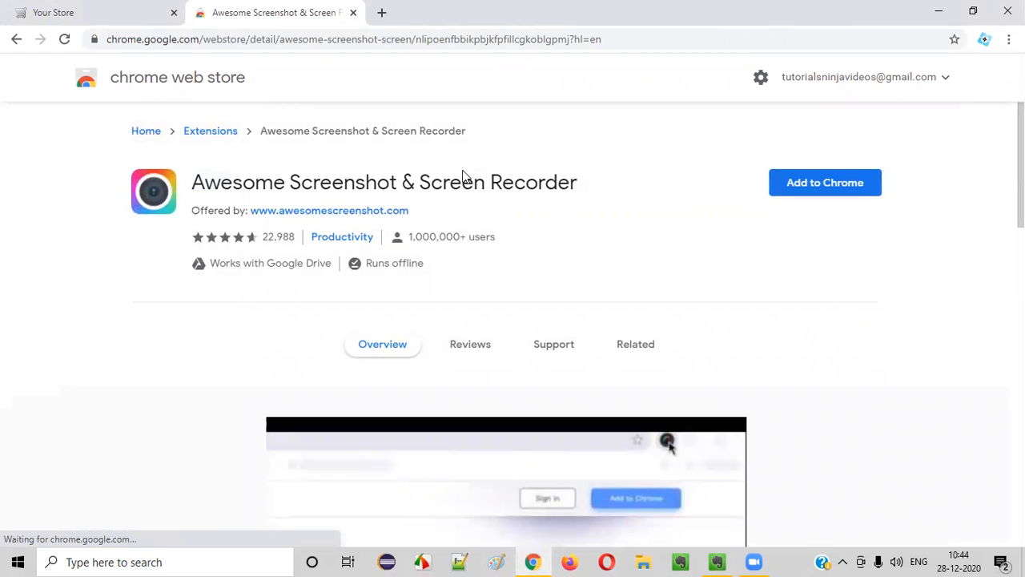
drag(420, 182, 645, 200)
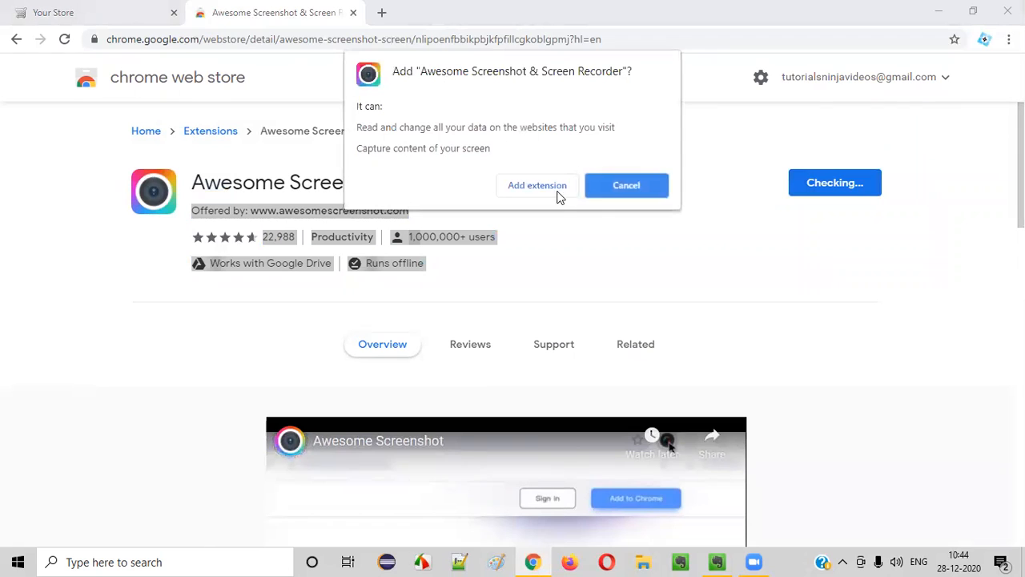
click(536, 187)
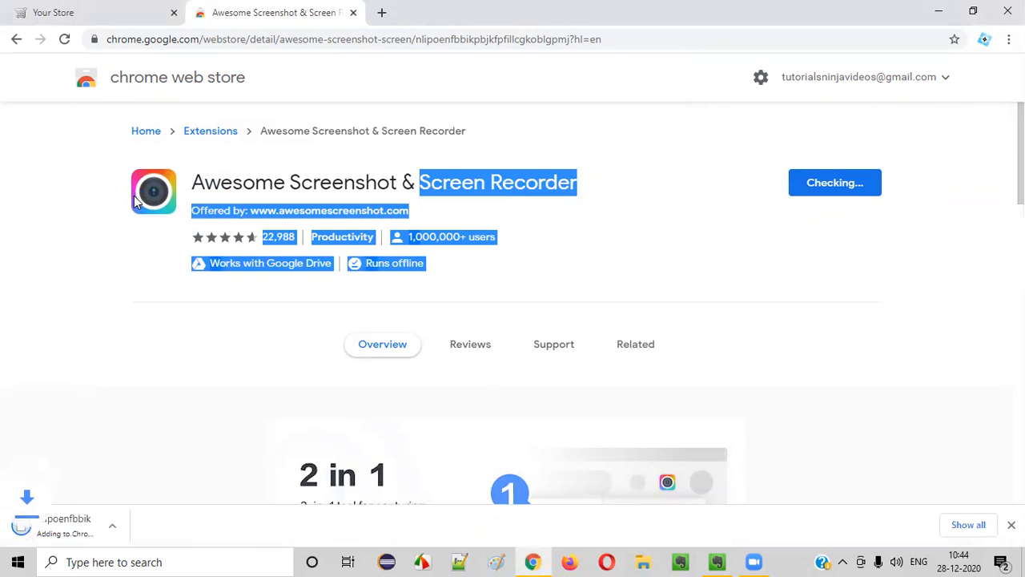
click(746, 237)
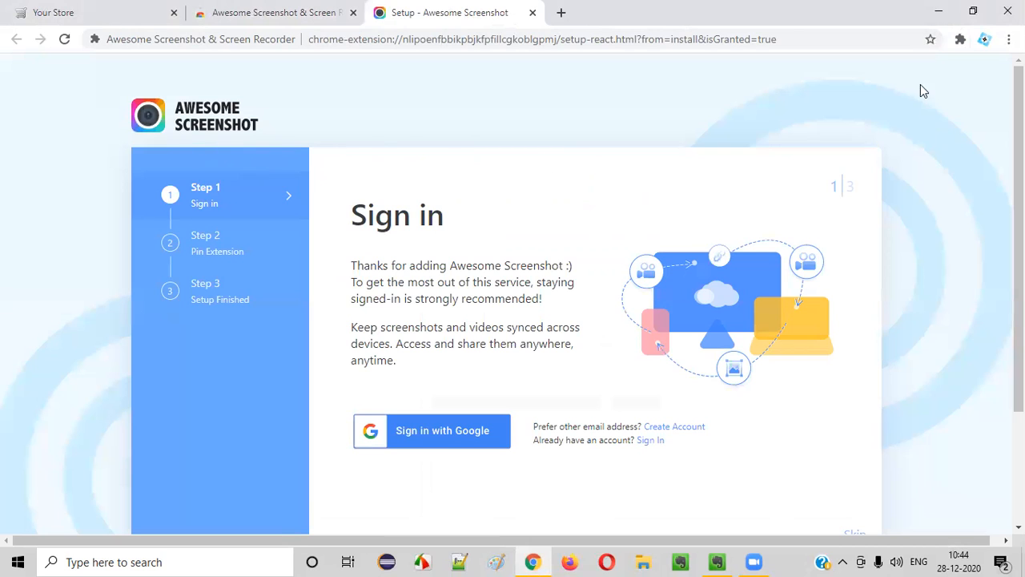
Skip the sign-in stage of the extension setup and pin Awesome Screenshot & Screen Recorder for quick access
scroll(667, 263, down, 2)
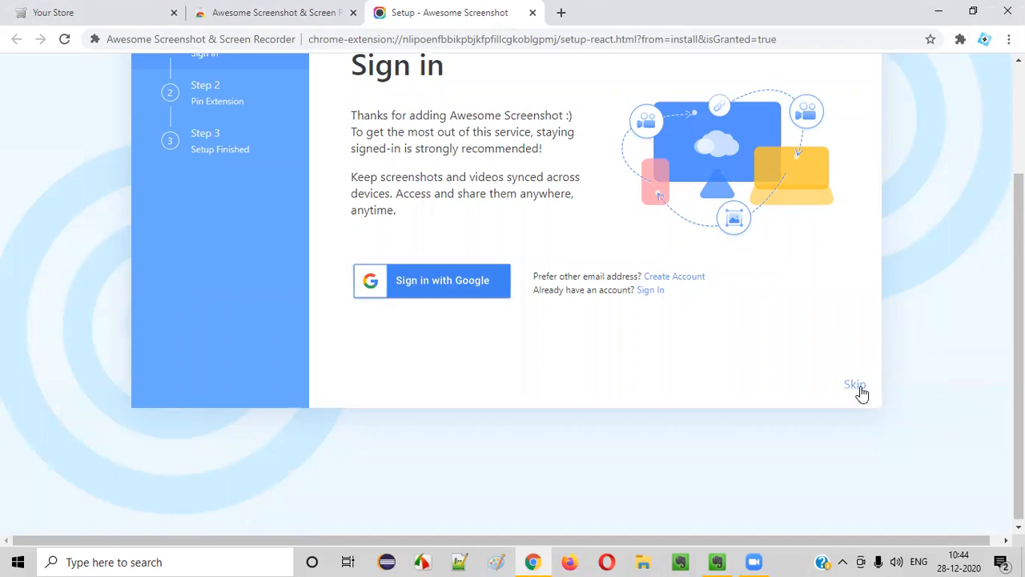
click(855, 386)
scroll(417, 286, up, 2)
drag(368, 206, 515, 199)
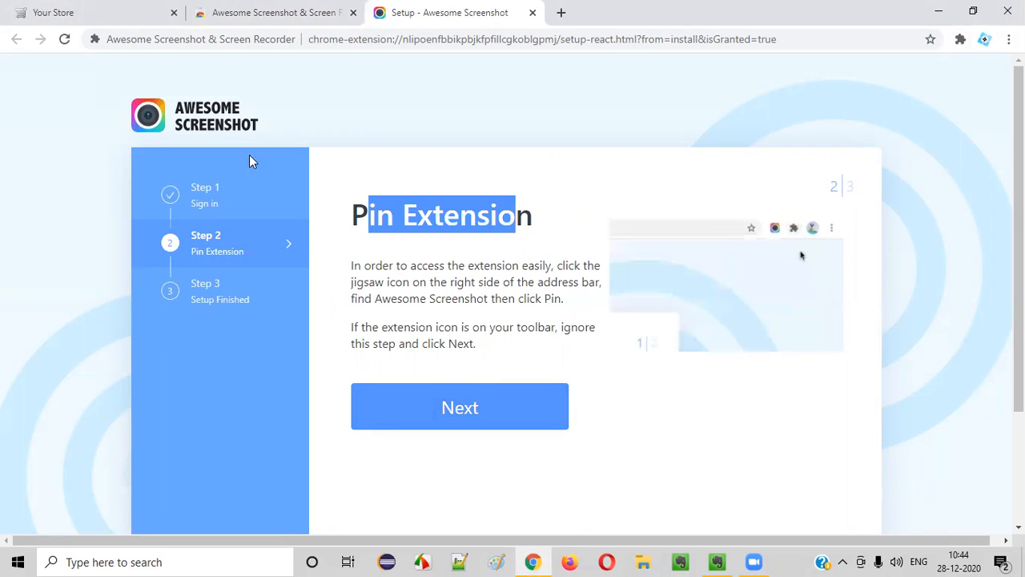
click(961, 40)
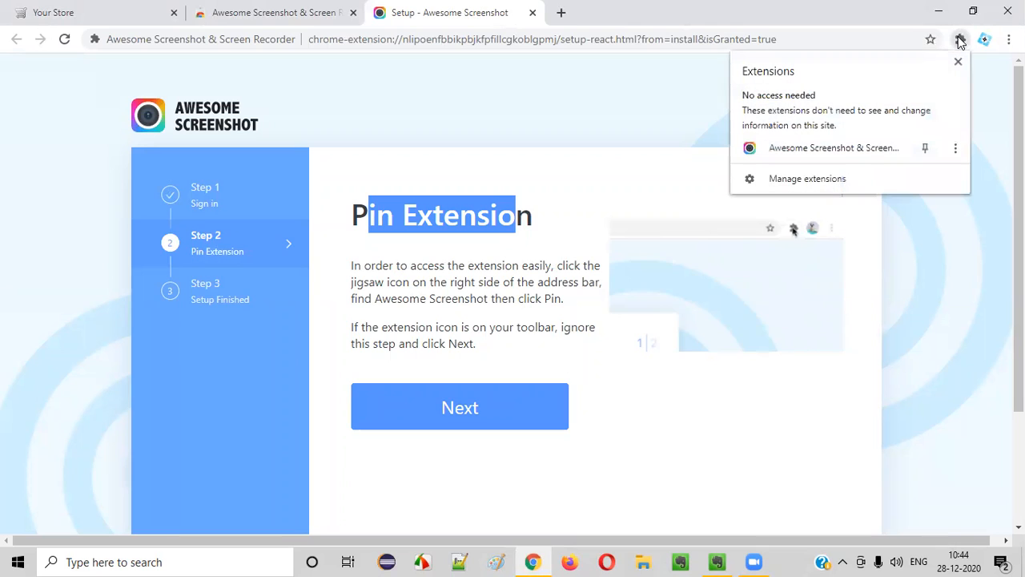
click(925, 151)
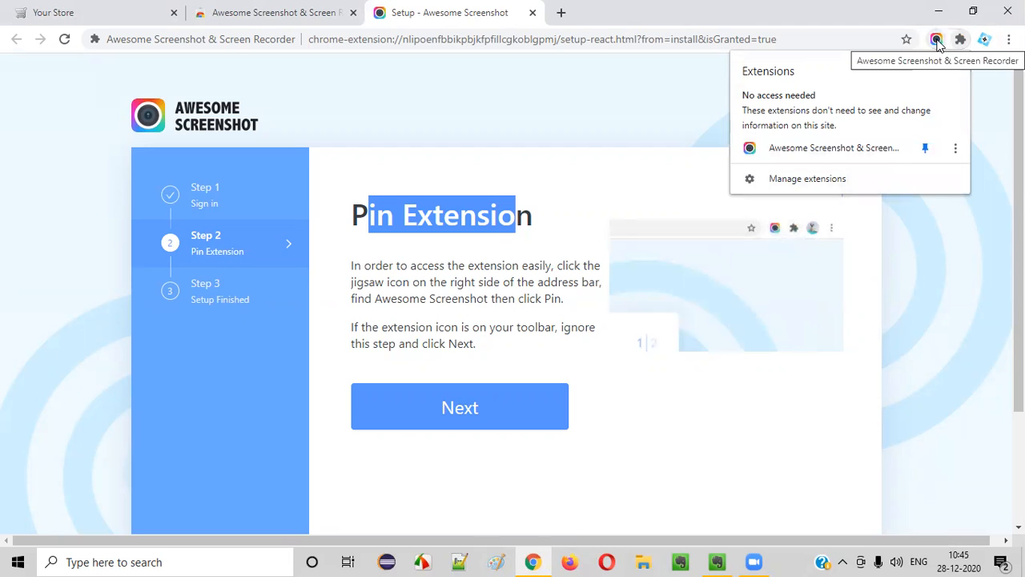
Complete the remaining extension setup stages and close the web store page to return to the demo store
click(504, 424)
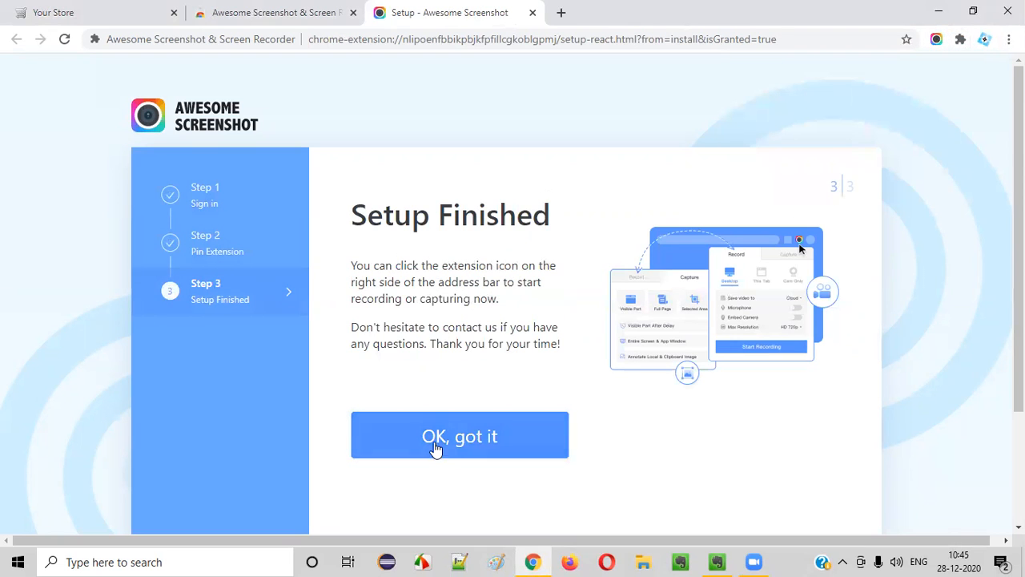
click(435, 449)
click(353, 12)
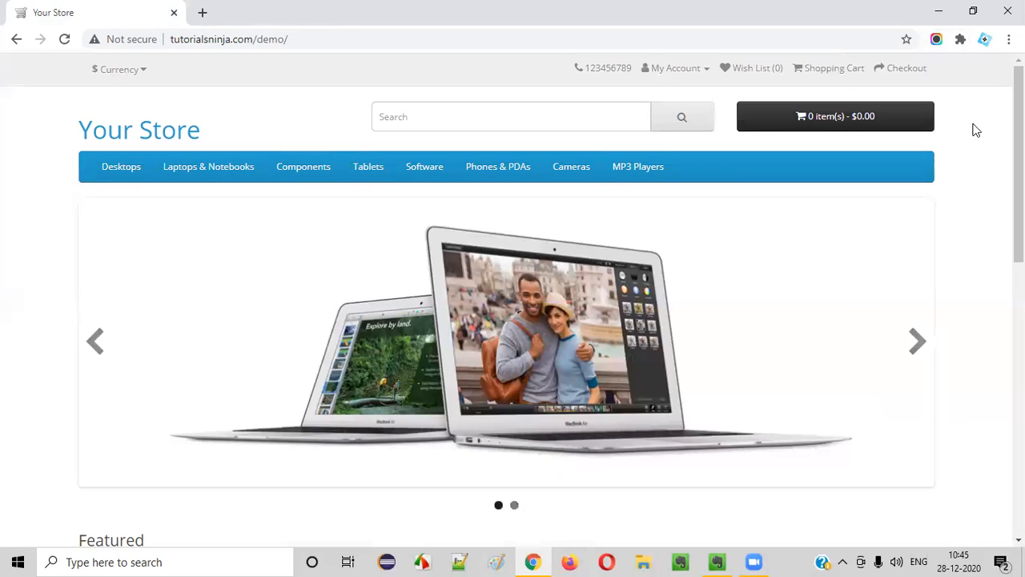
Open the store's Register Account page and bring the Privacy Policy checkbox below the form into view
click(673, 68)
click(645, 96)
scroll(56, 240, down, 2)
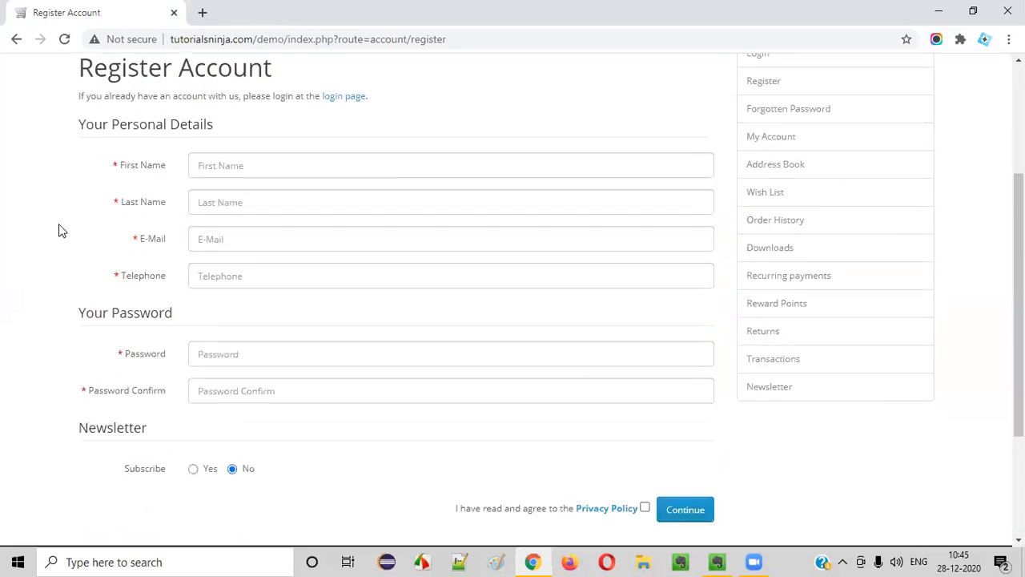
scroll(322, 235, down, 3)
scroll(307, 248, up, 1)
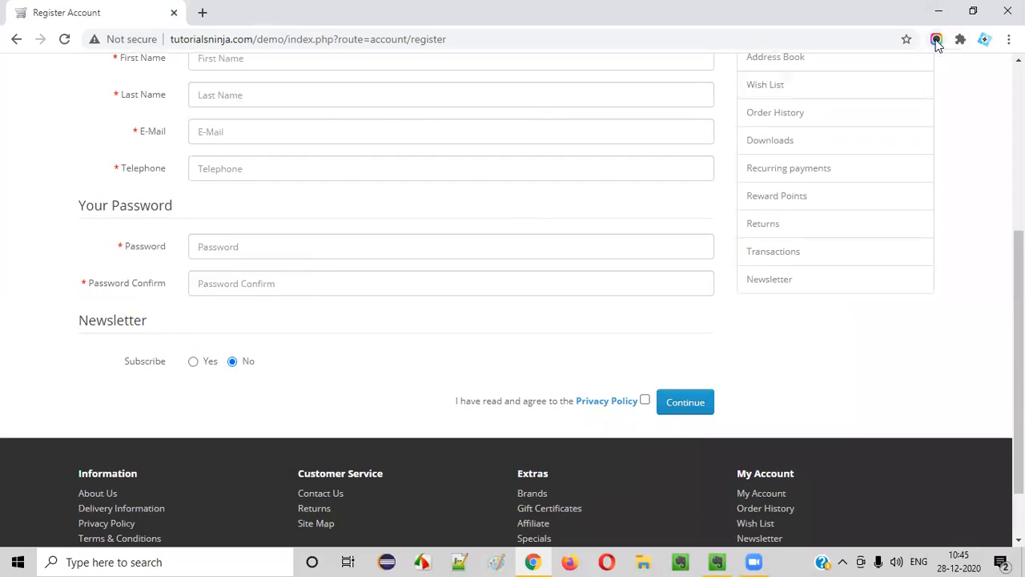
Capture the visible part of the Register Account page with Awesome Screenshot
click(936, 40)
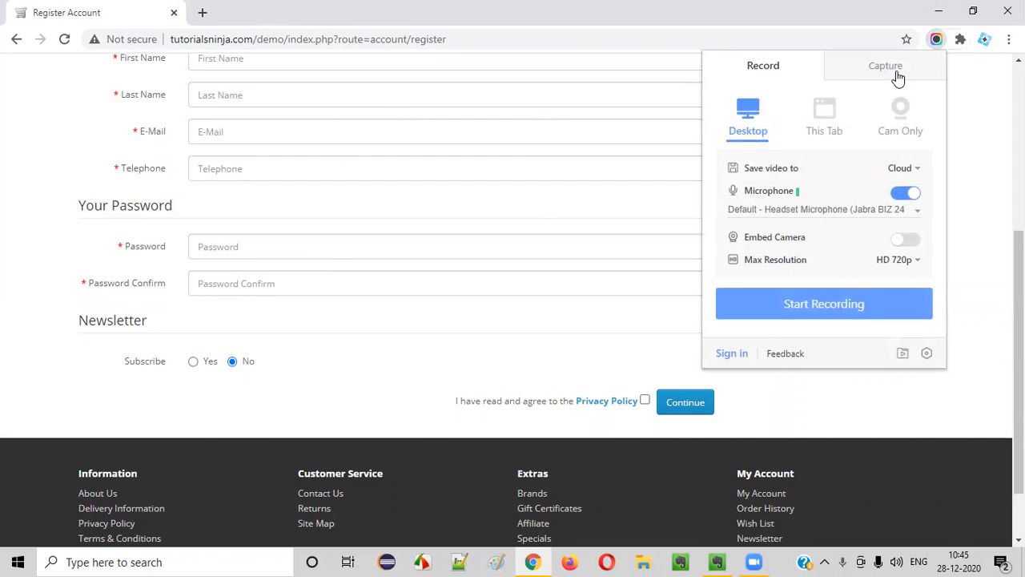
click(886, 68)
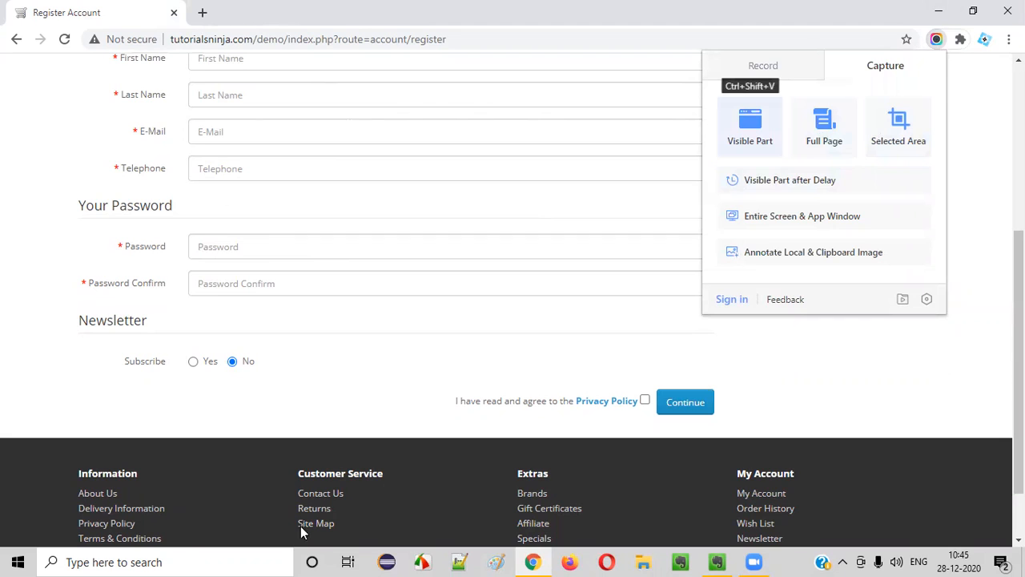
click(762, 141)
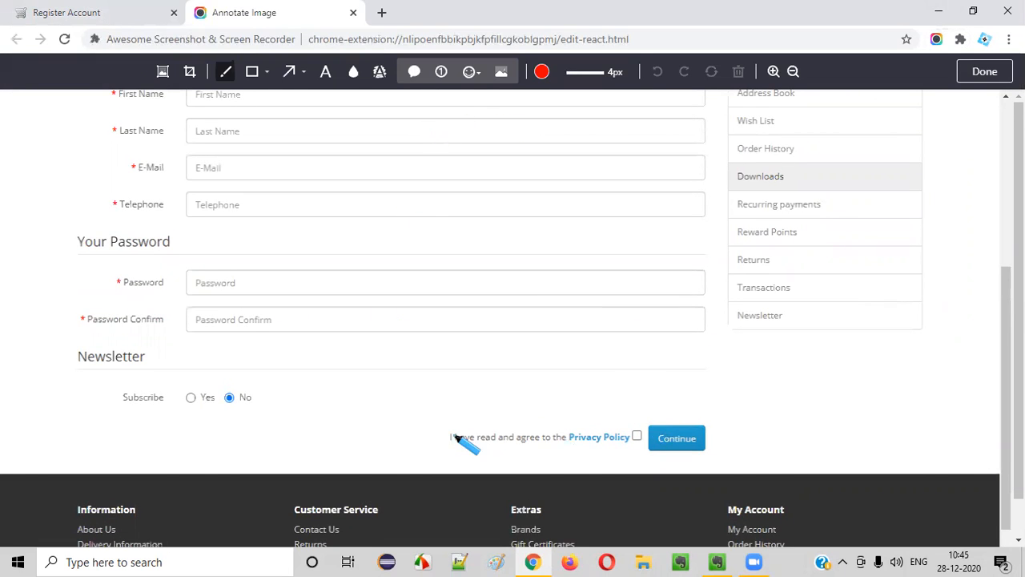
Circle the Privacy Policy checkbox freehand in red and draw a red arrow pointing to it from the Password Confirm field
mouse_move(615, 410)
mouse_down()
mouse_move(560, 437)
mouse_move(626, 452)
mouse_move(641, 424)
mouse_move(615, 412)
mouse_up()
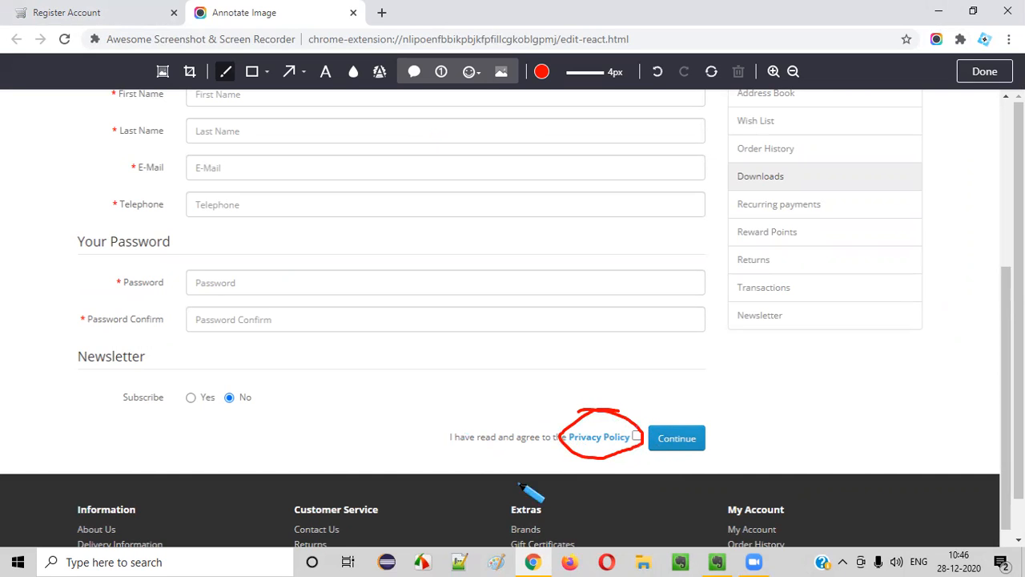
click(292, 83)
drag(382, 324, 570, 418)
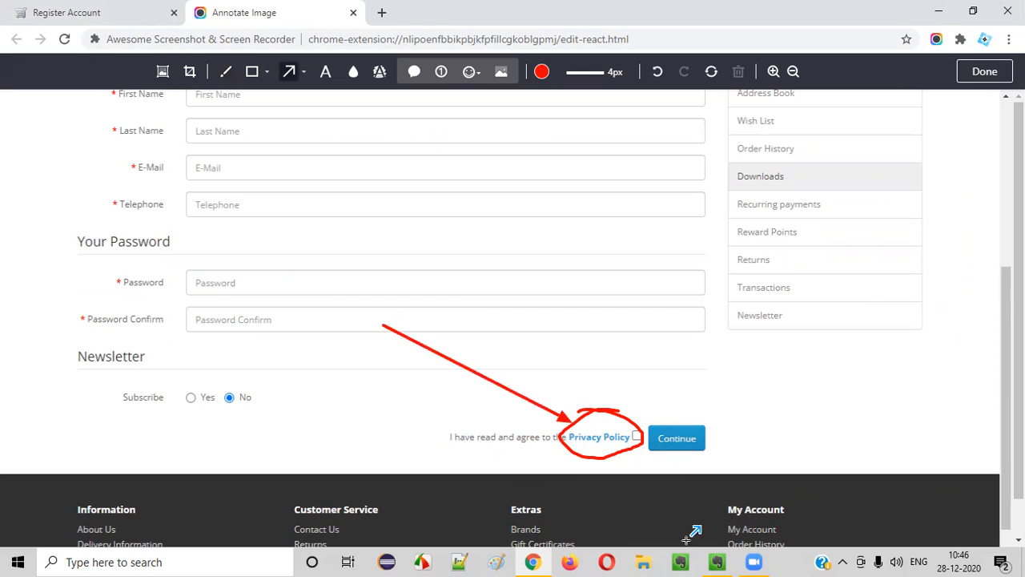
Draw a red rectangle over the password fields at the arrow's start, containing the text "This should be marked as mandatory field *"
click(256, 73)
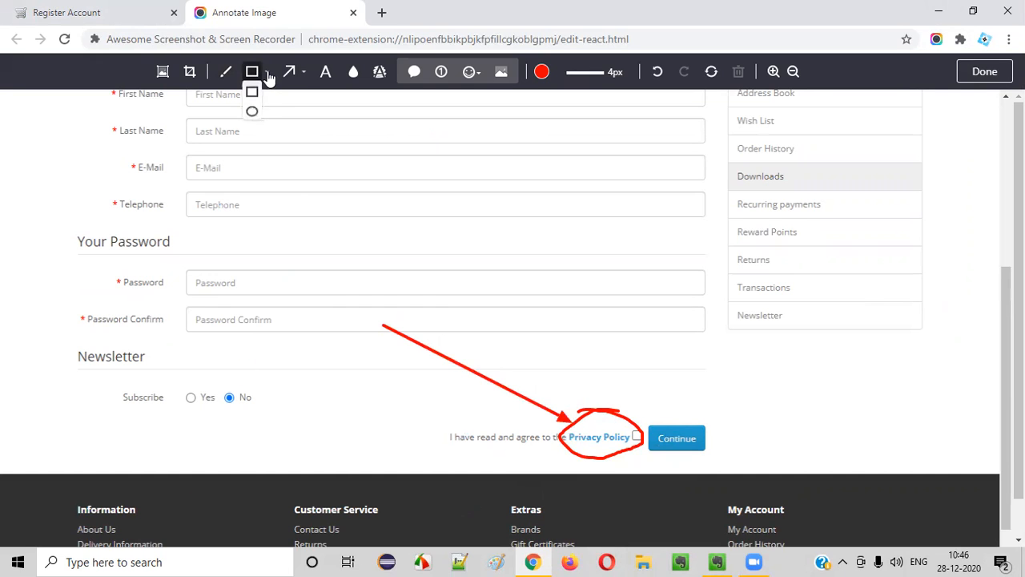
drag(216, 239, 432, 325)
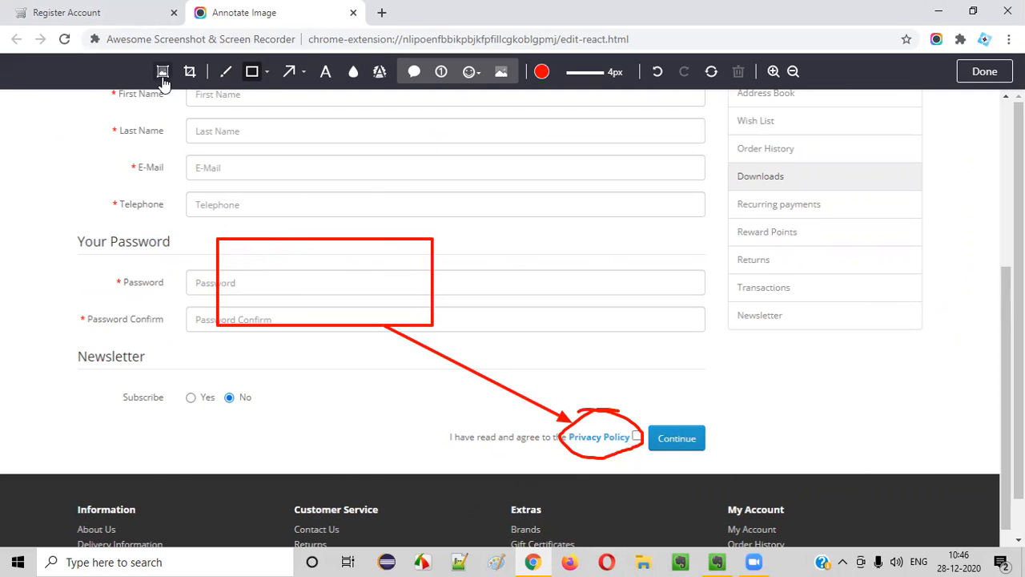
click(326, 73)
click(245, 273)
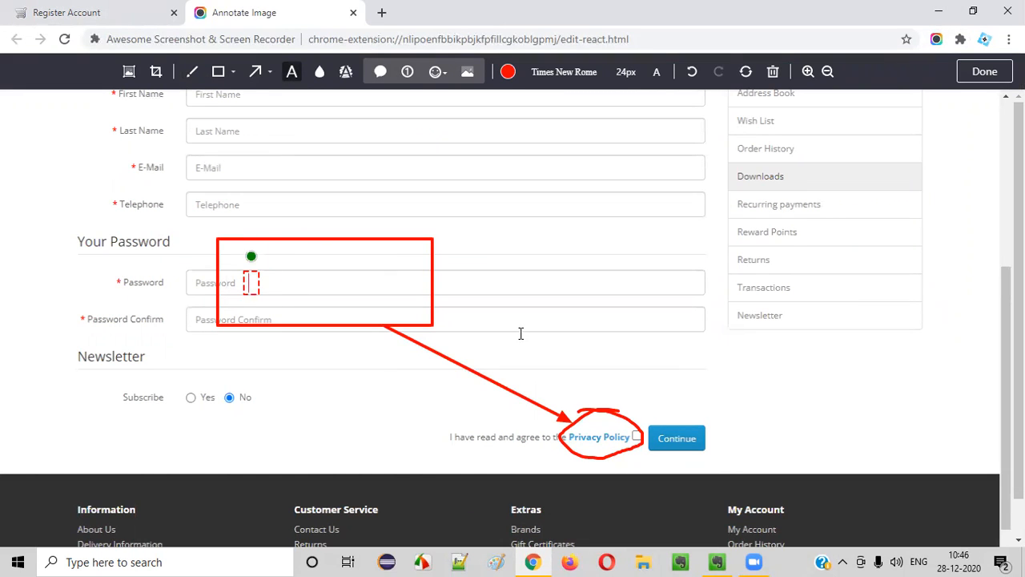
text(This should be marked as mandatory field *)
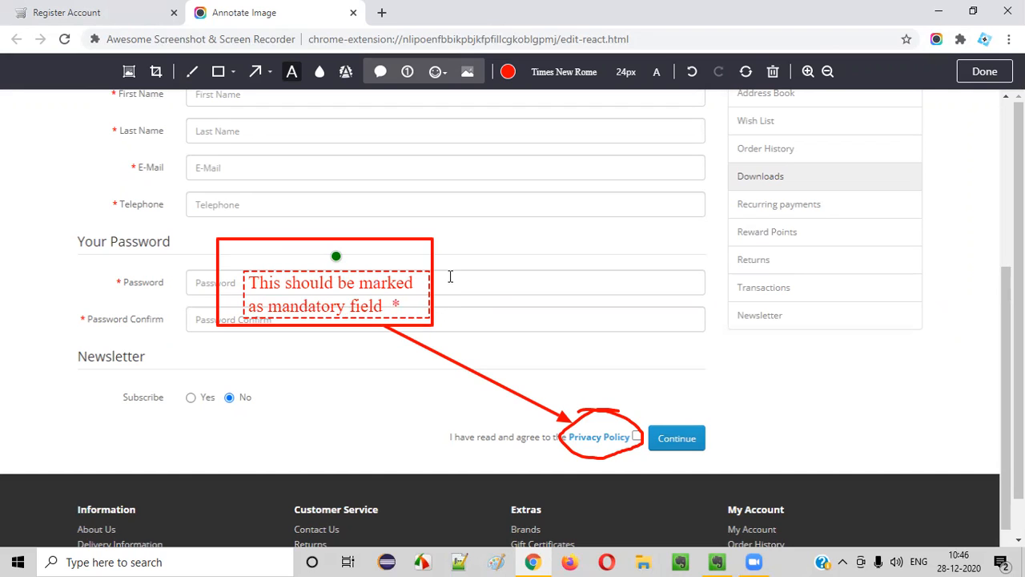
click(470, 277)
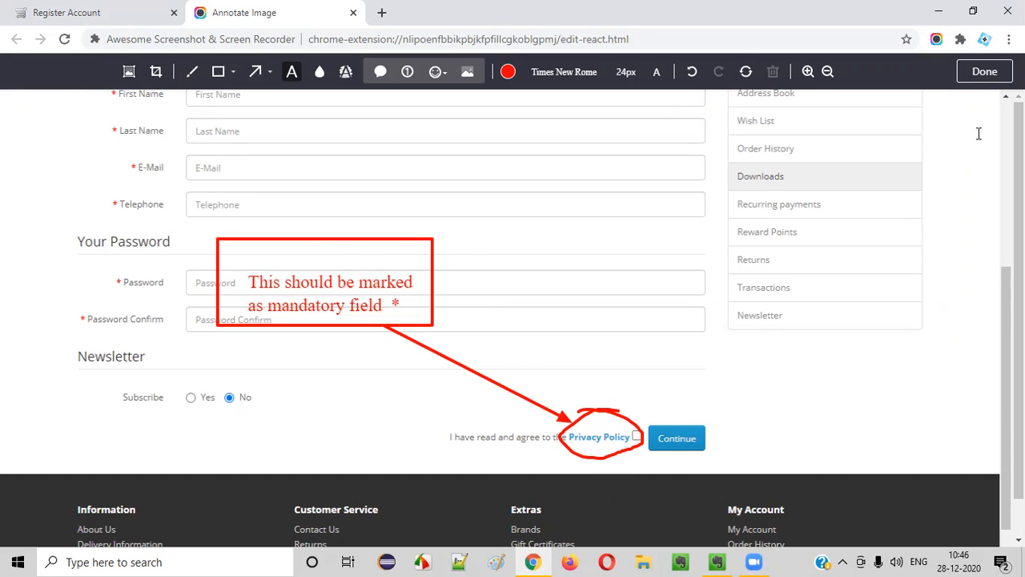
Finish annotating and download the screenshot as a PNG image to Downloads, allowing download management, then check the saved image and close it
click(985, 72)
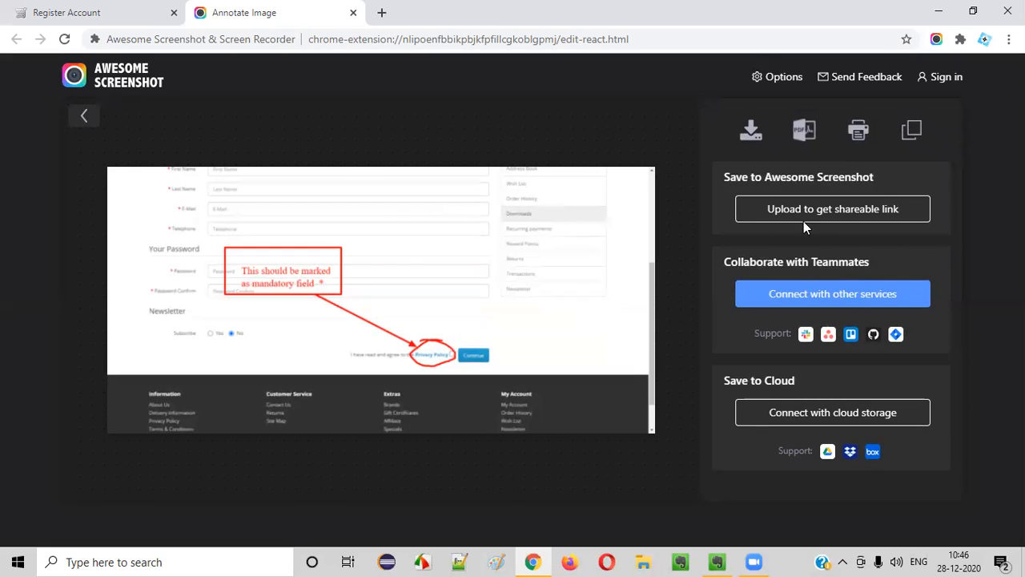
click(751, 132)
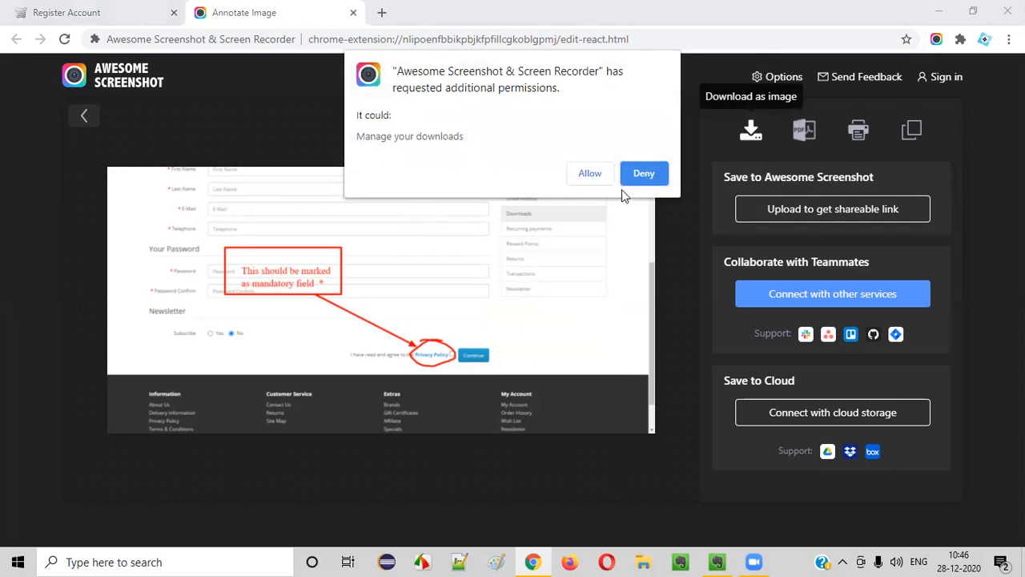
click(589, 173)
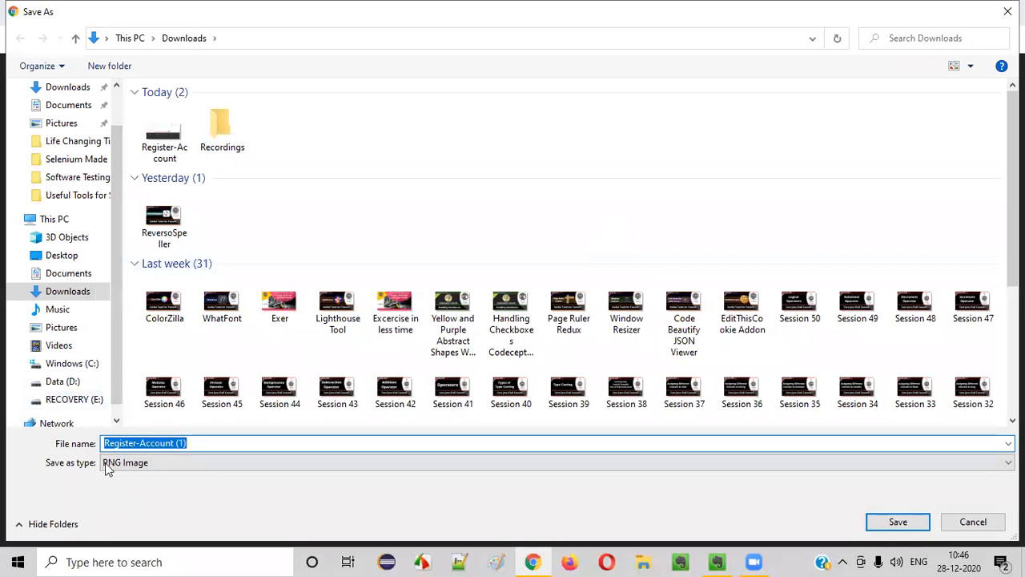
click(888, 526)
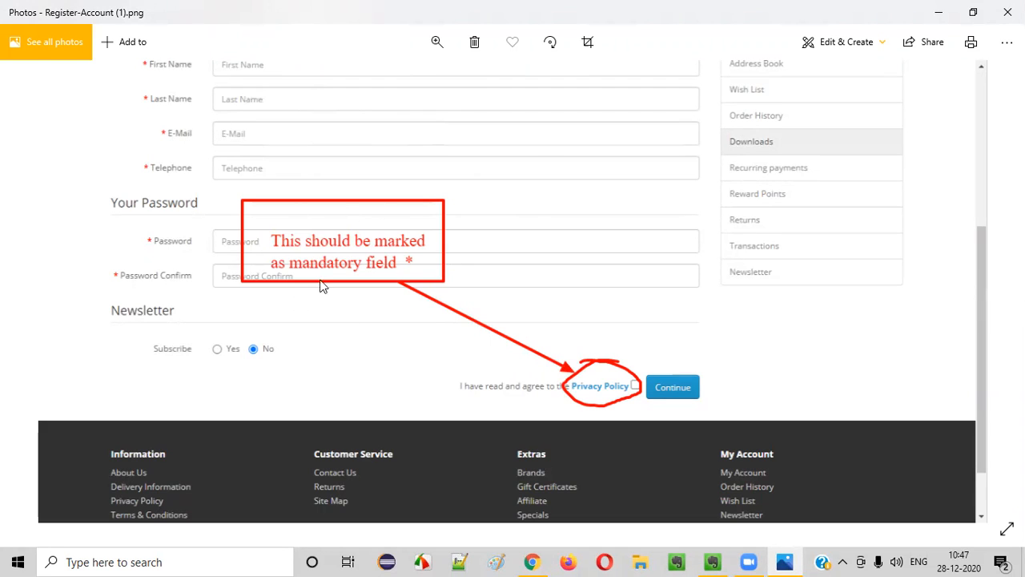
click(1008, 12)
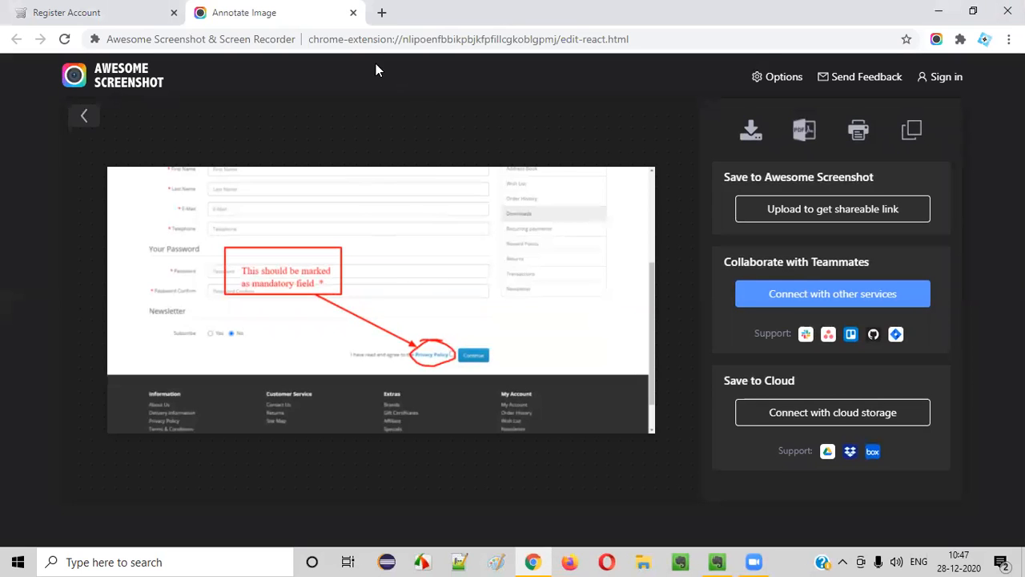
Close the annotated image page and open Awesome Screenshot's recording options over the Register Account page
click(353, 13)
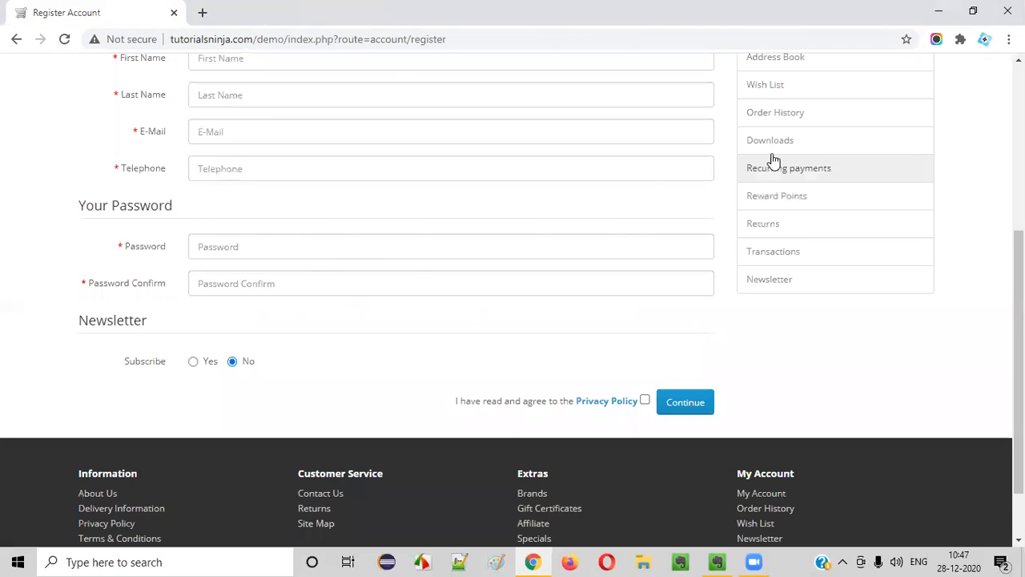
click(937, 40)
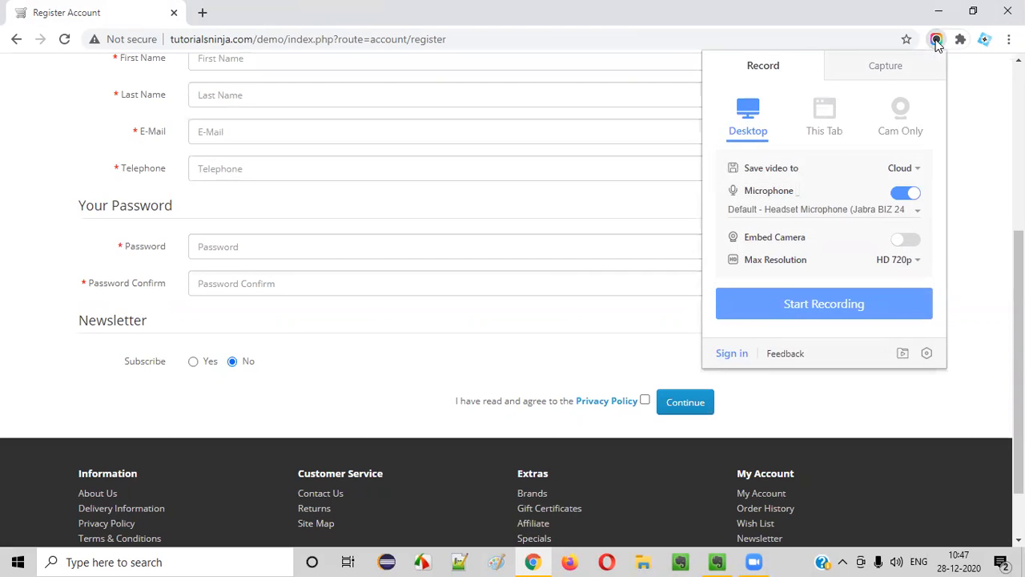
click(885, 65)
click(760, 39)
click(937, 40)
click(937, 40)
click(937, 40)
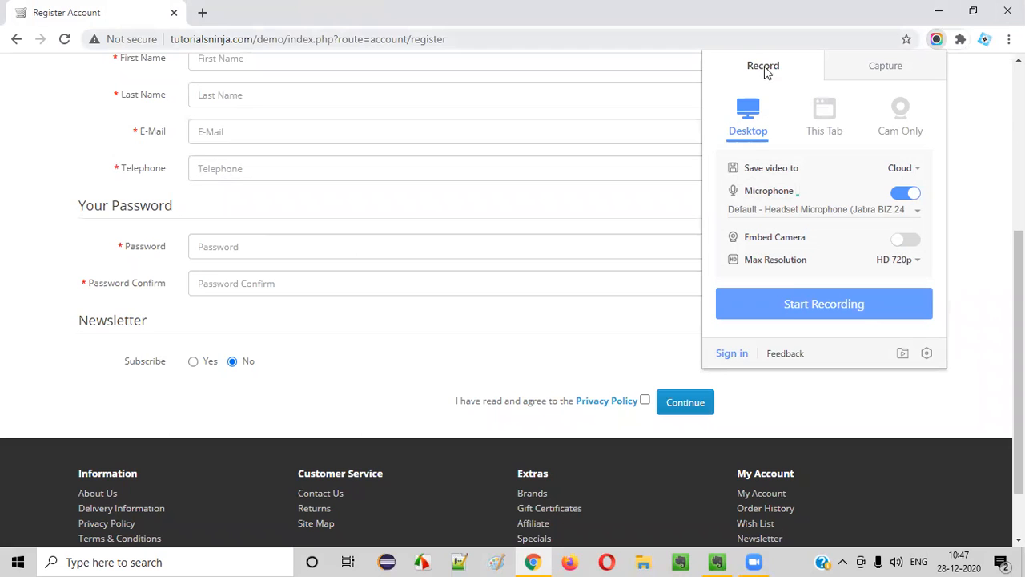
Set the desktop recording to save the video to Local with the microphone turned off
click(902, 169)
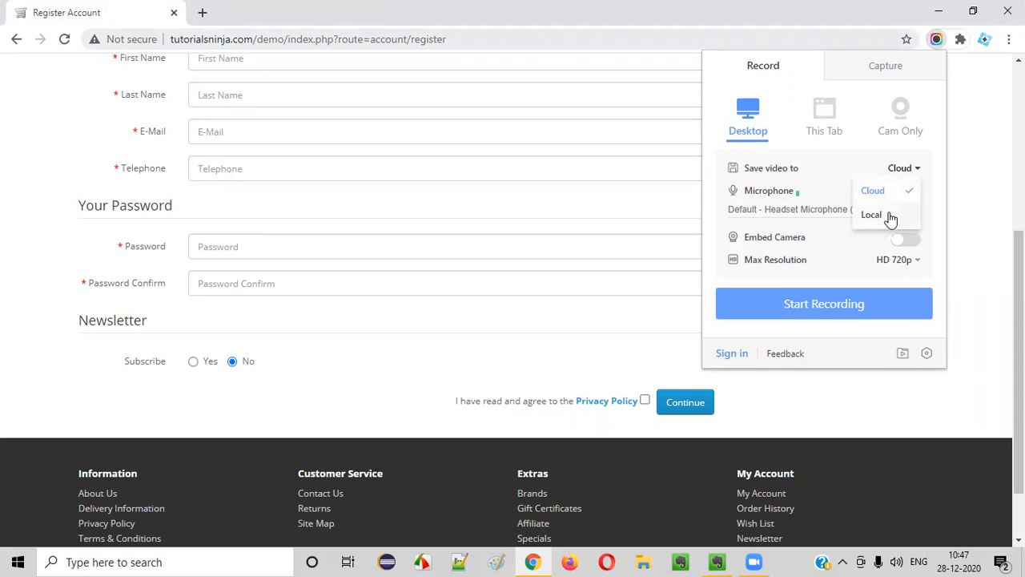
click(872, 214)
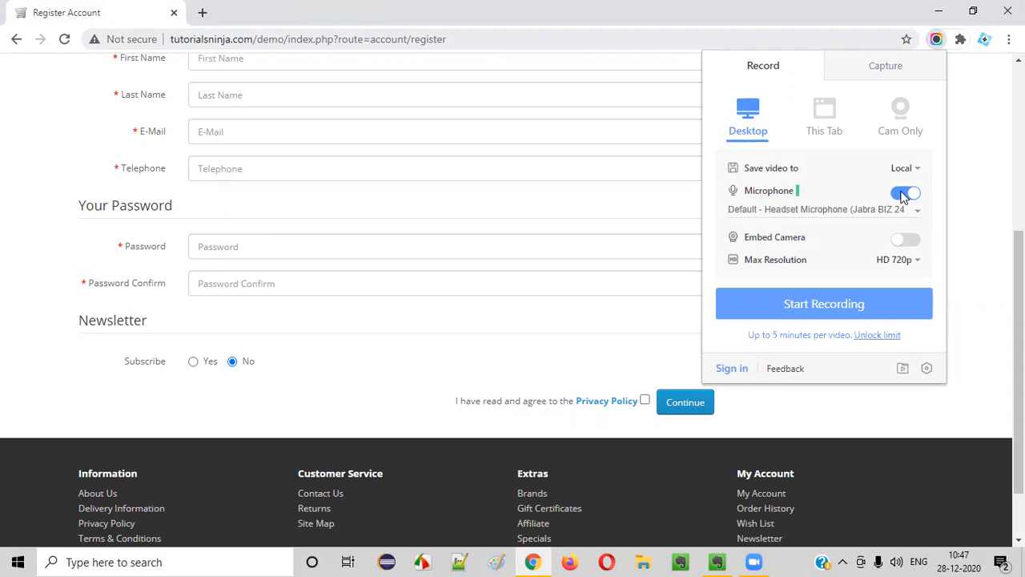
click(907, 192)
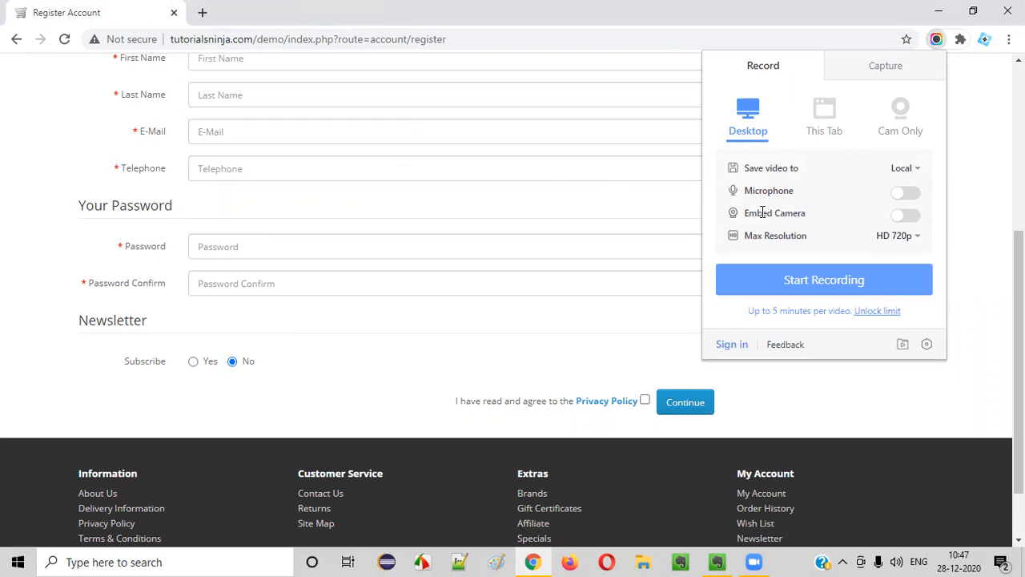
click(905, 195)
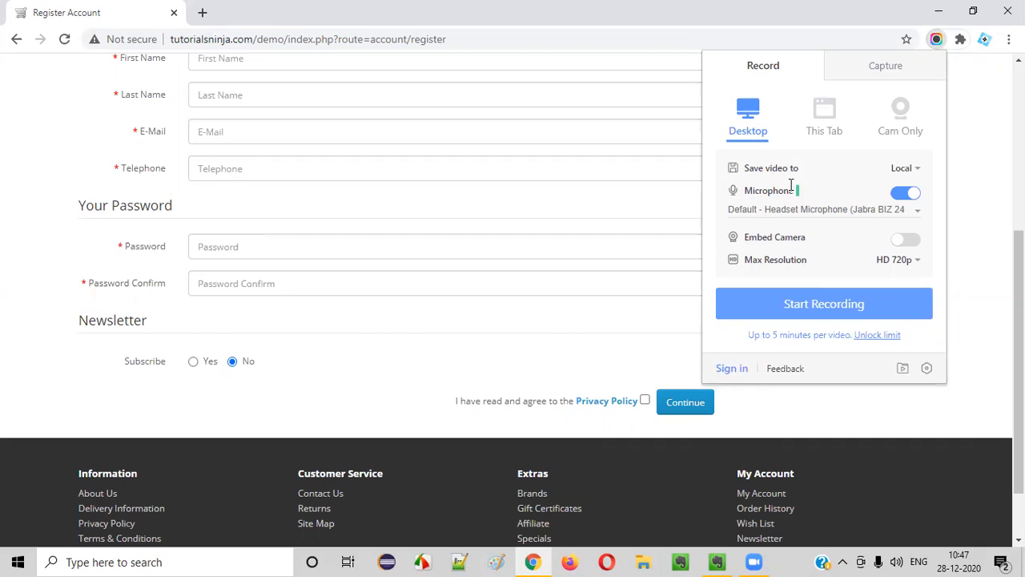
click(905, 194)
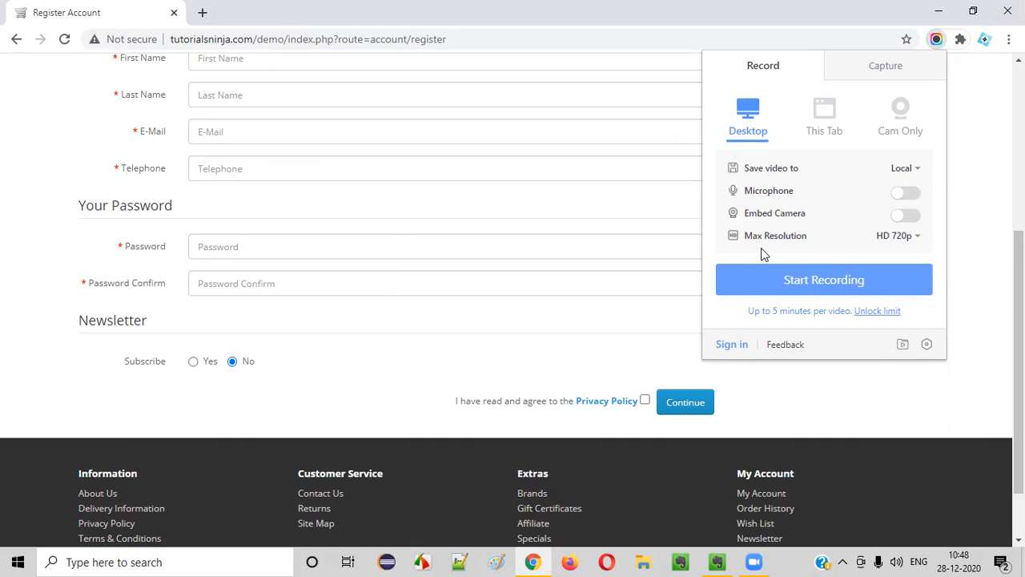
Go to the store's home page and start a desktop recording that shares the entire screen with audio
click(831, 289)
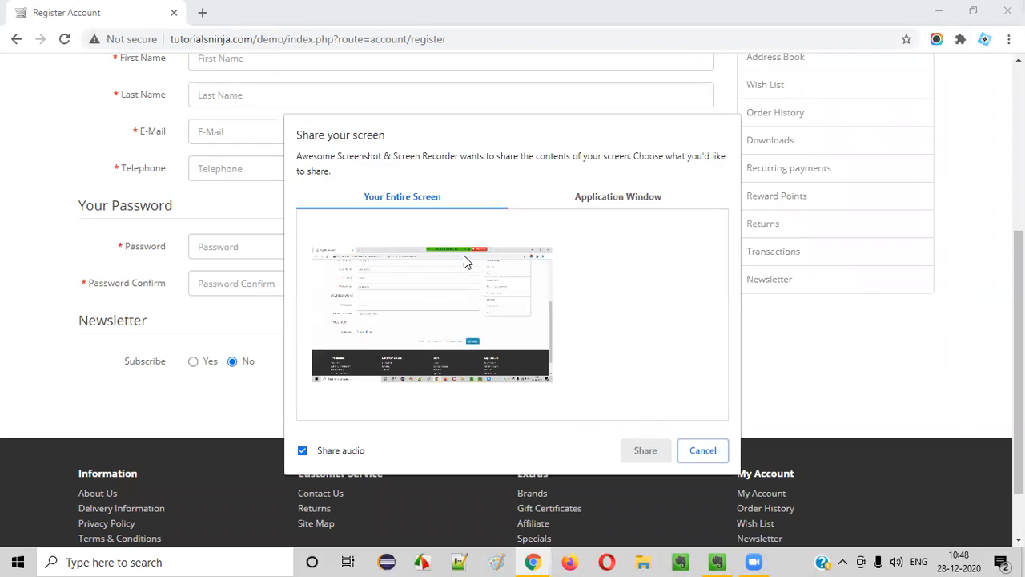
scroll(96, 262, up, 5)
click(121, 146)
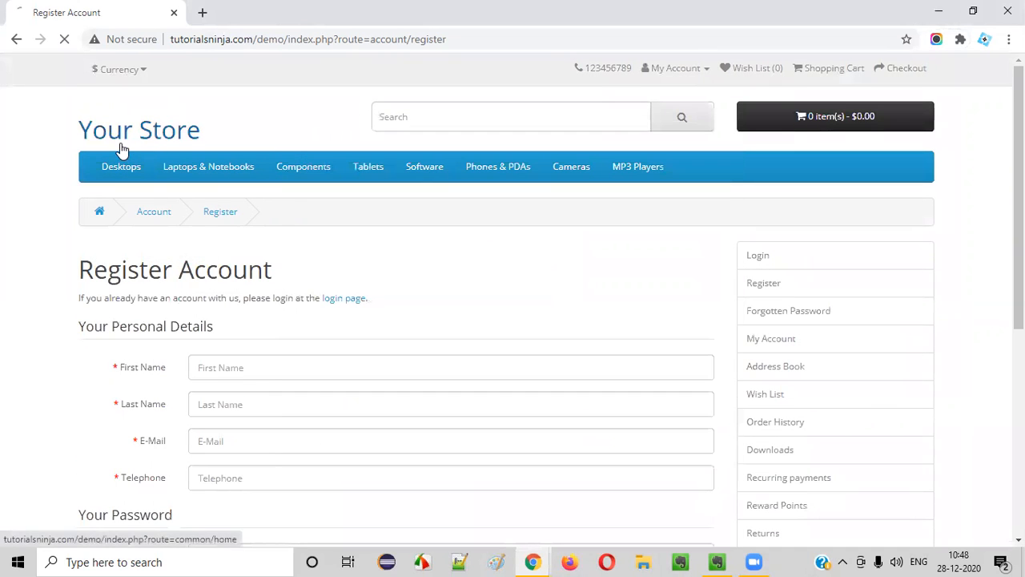
click(937, 40)
click(825, 293)
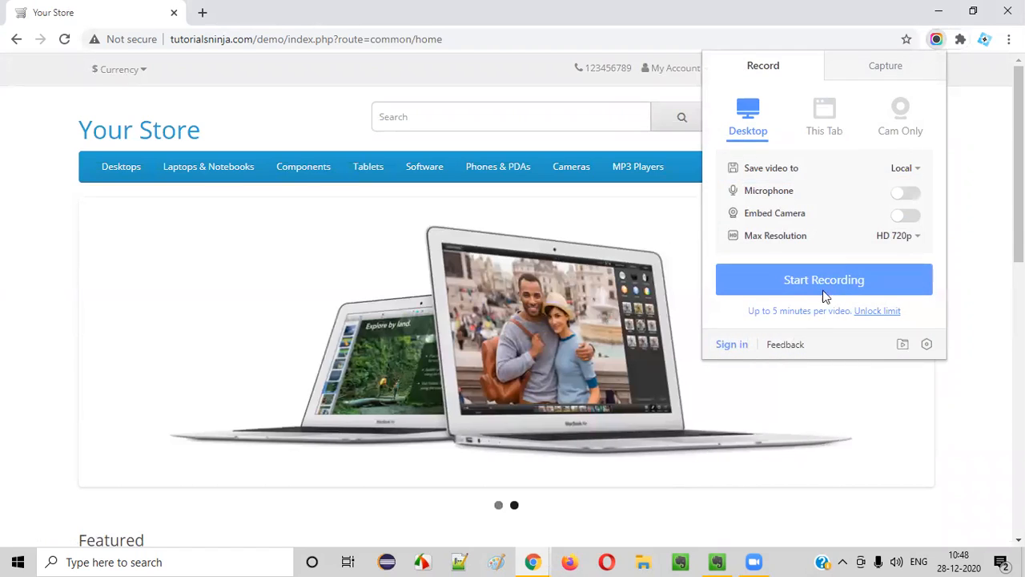
click(401, 324)
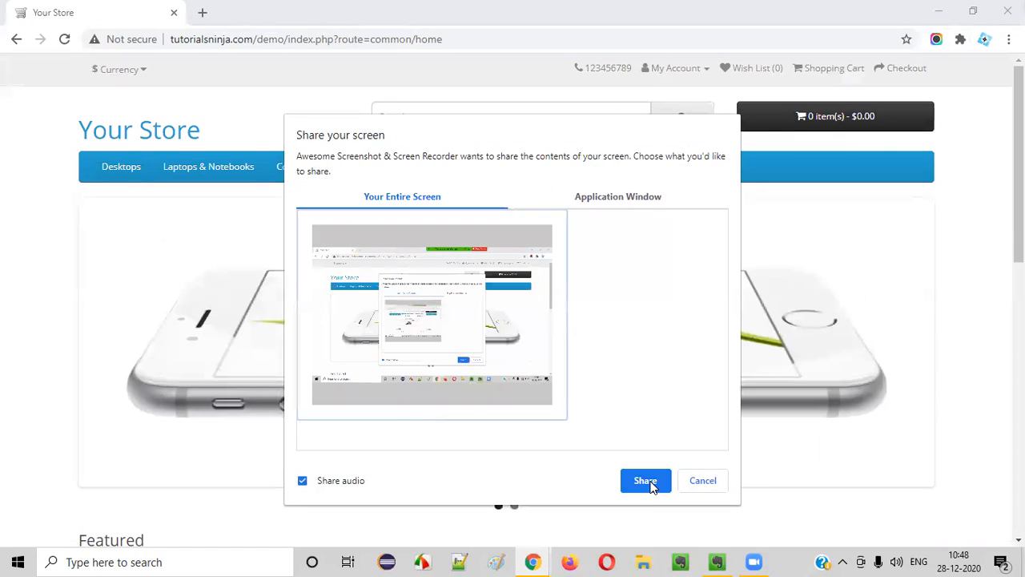
click(649, 481)
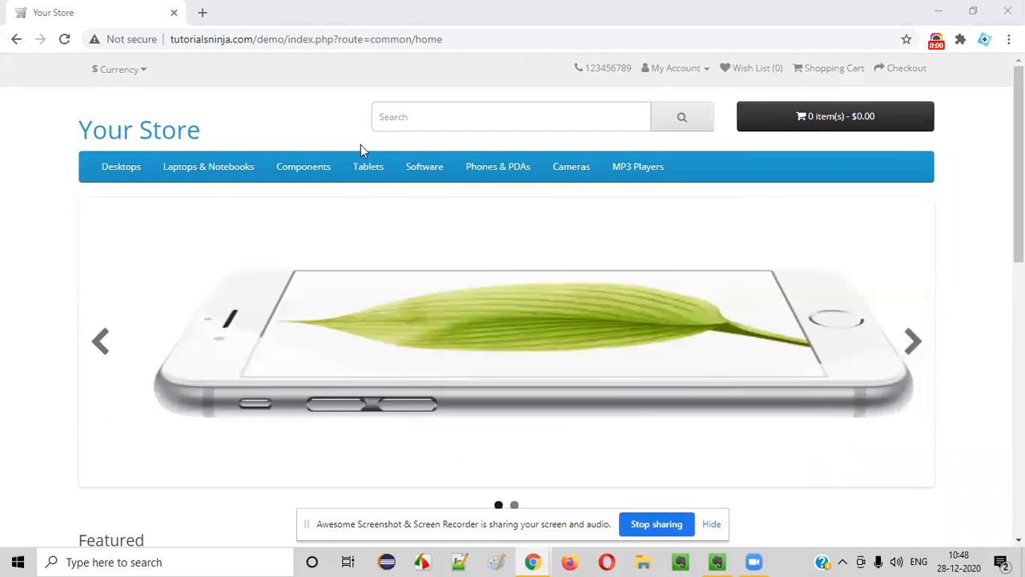
Search the store for iMac
click(408, 116)
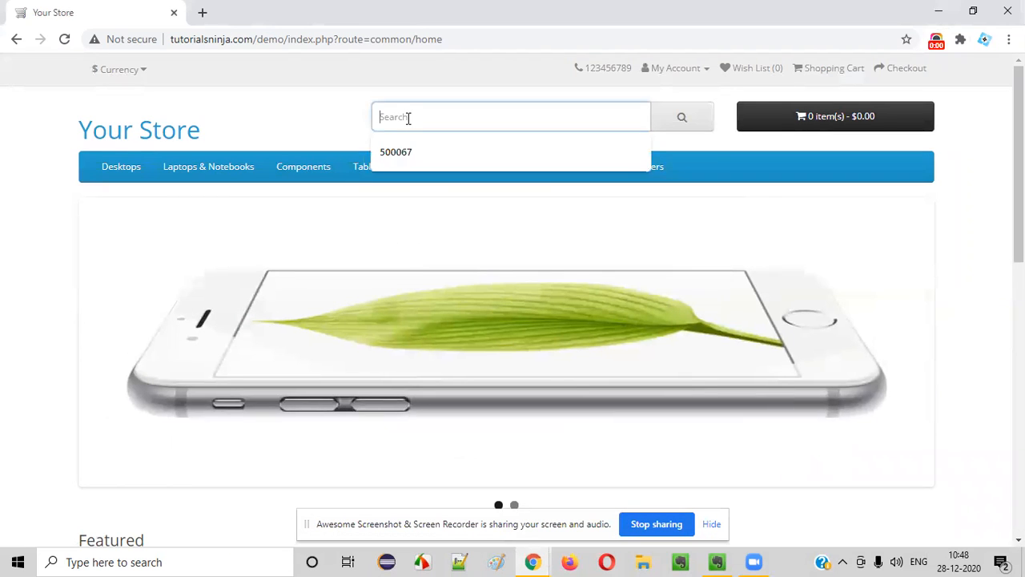
text(iMac)
key(Return)
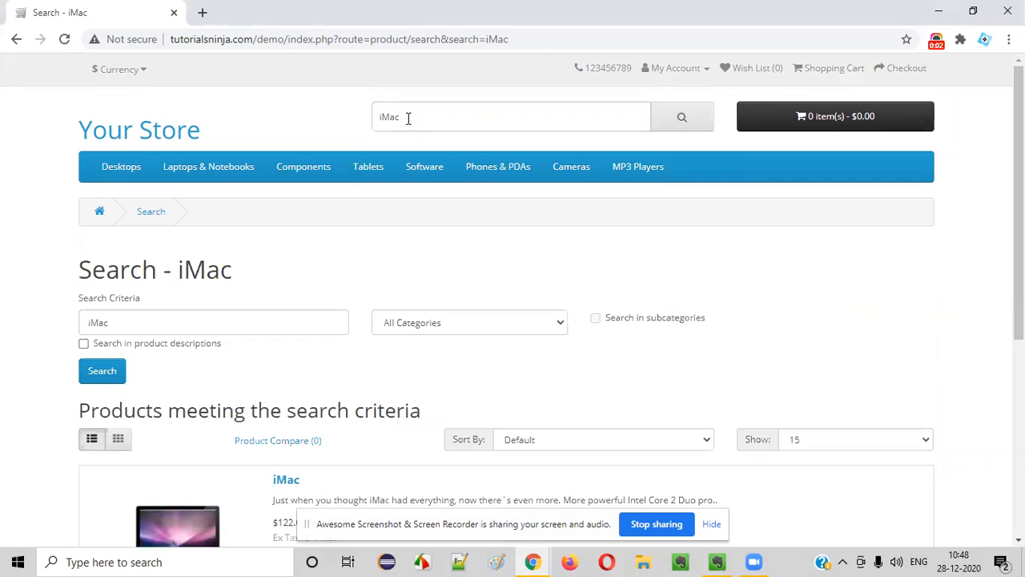
Add the iMac from the search results to the cart and open the shopping cart
scroll(473, 259, down, 4)
click(435, 331)
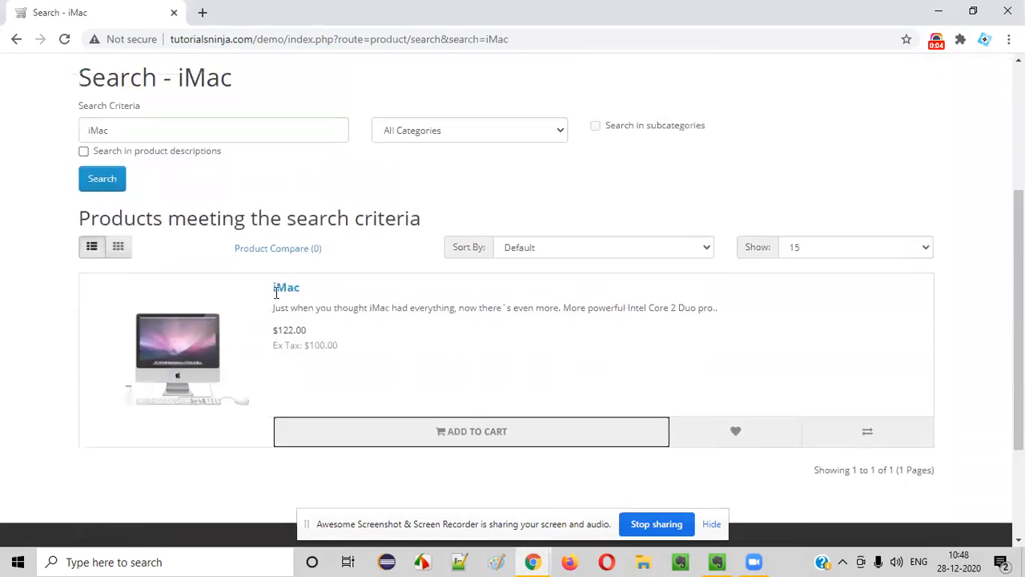
click(293, 255)
Update the iMac's quantity in the shopping cart to 2
scroll(392, 219, down, 2)
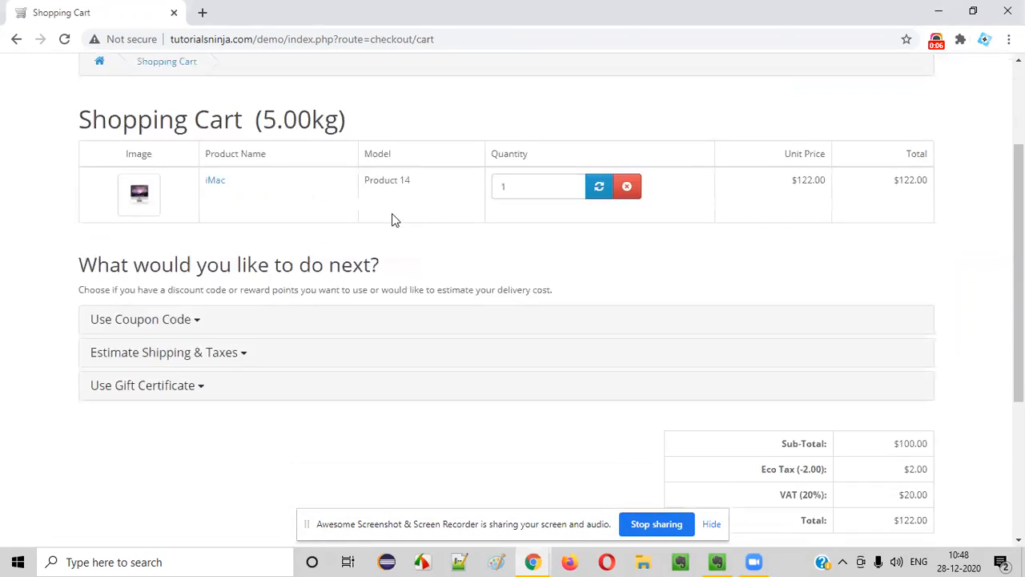
click(521, 190)
key(BackSpace)
text(2)
click(599, 187)
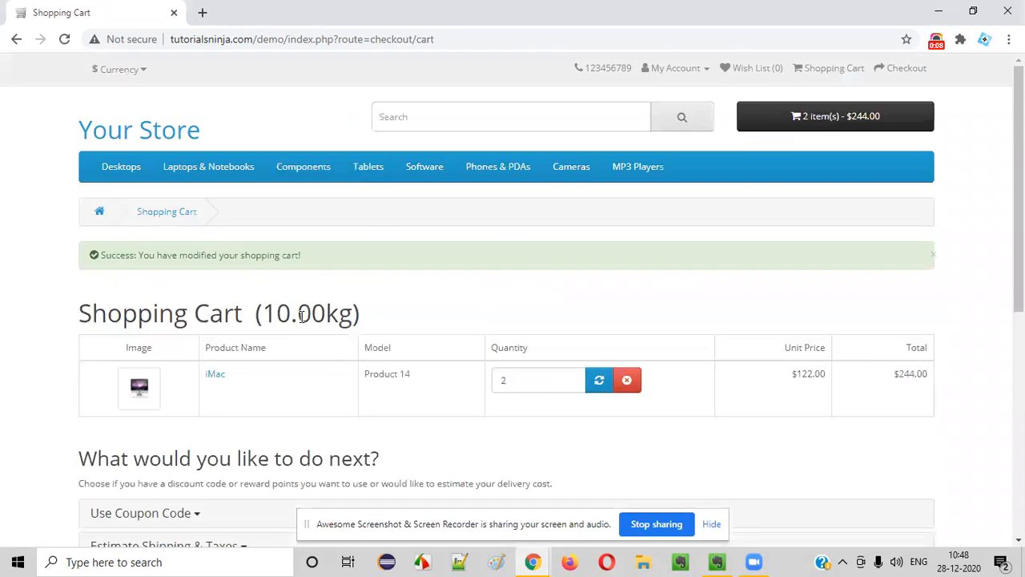
Try to apply the coupon code xyz to the shopping cart and highlight the message shown above the cart
scroll(396, 224, down, 4)
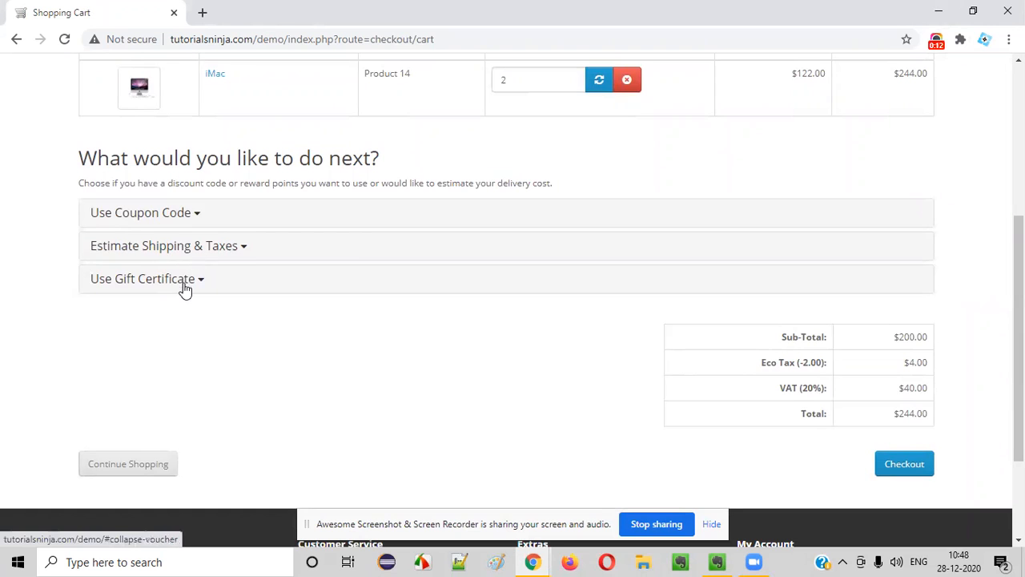
click(190, 215)
click(354, 246)
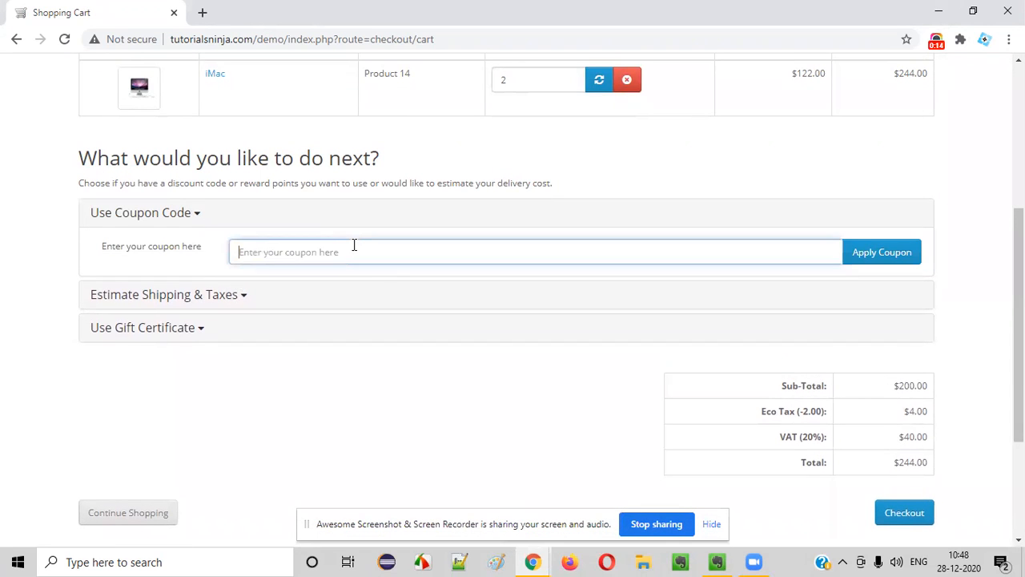
text(xyz)
click(905, 252)
double_click(157, 256)
drag(195, 260, 425, 267)
click(432, 269)
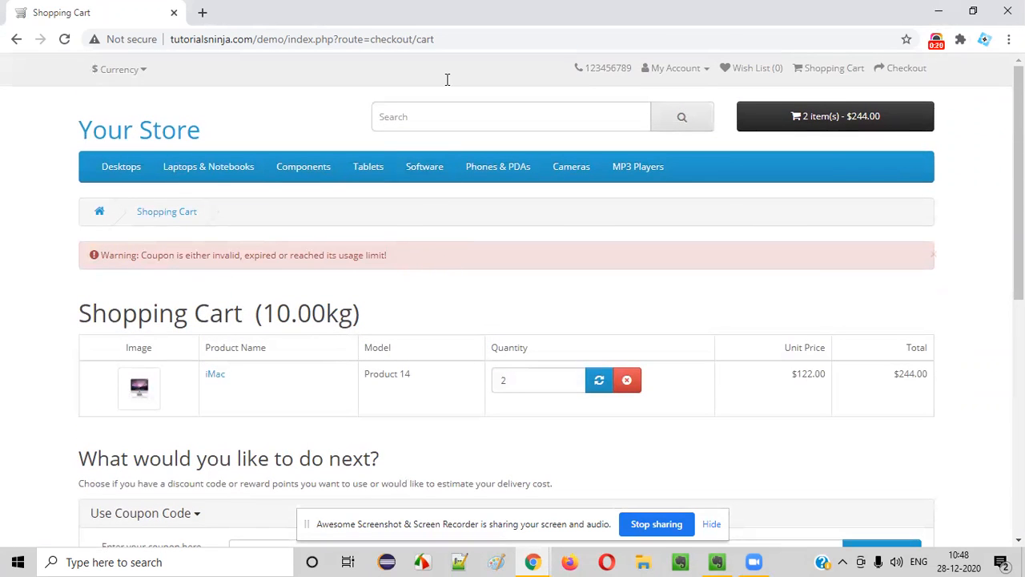
Stop the screen recording and download it in WebM format as Your-Store to the Recordings folder in Downloads
click(657, 524)
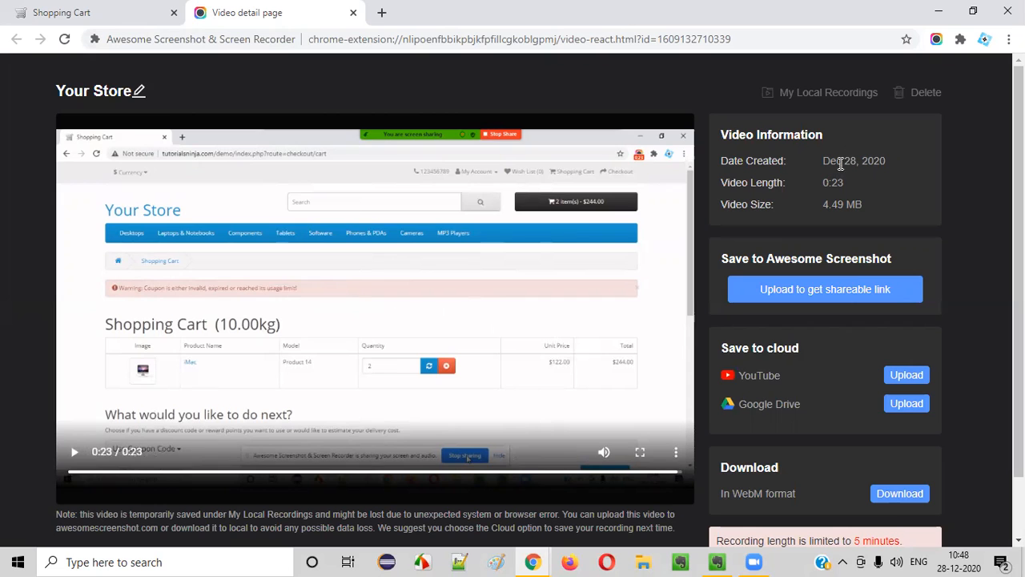
scroll(849, 232, down, 1)
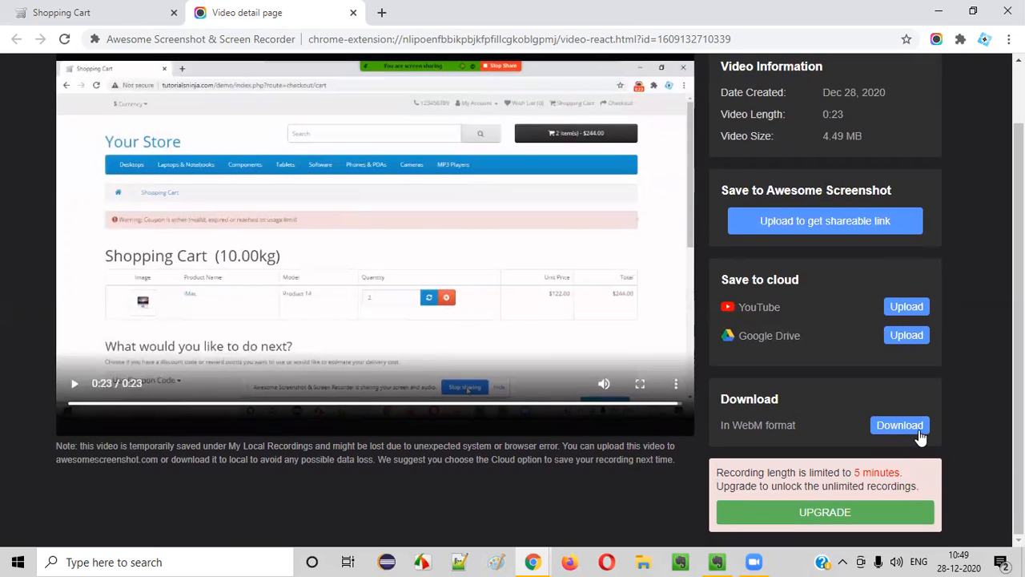
click(907, 433)
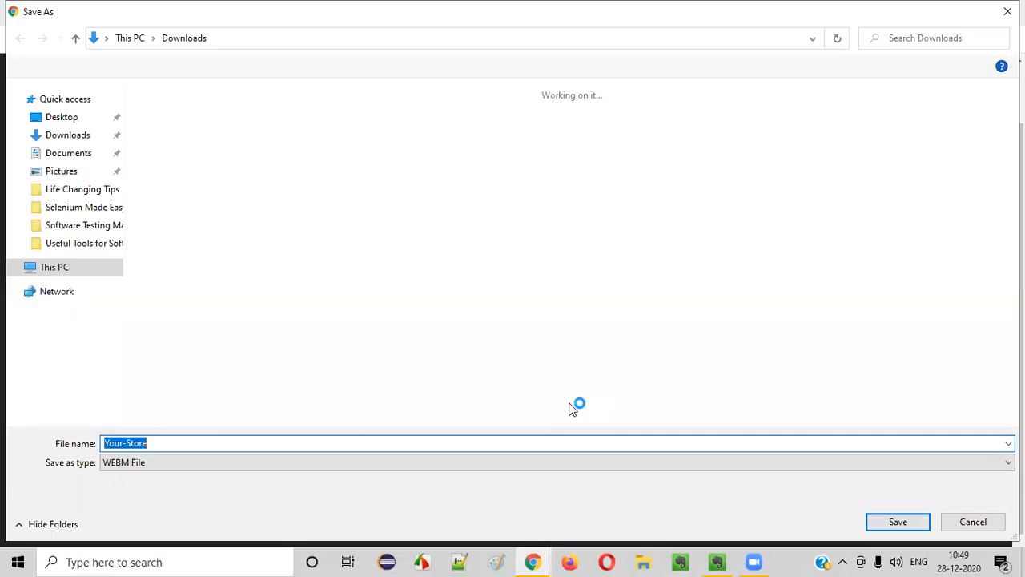
click(157, 130)
double_click(157, 129)
click(907, 524)
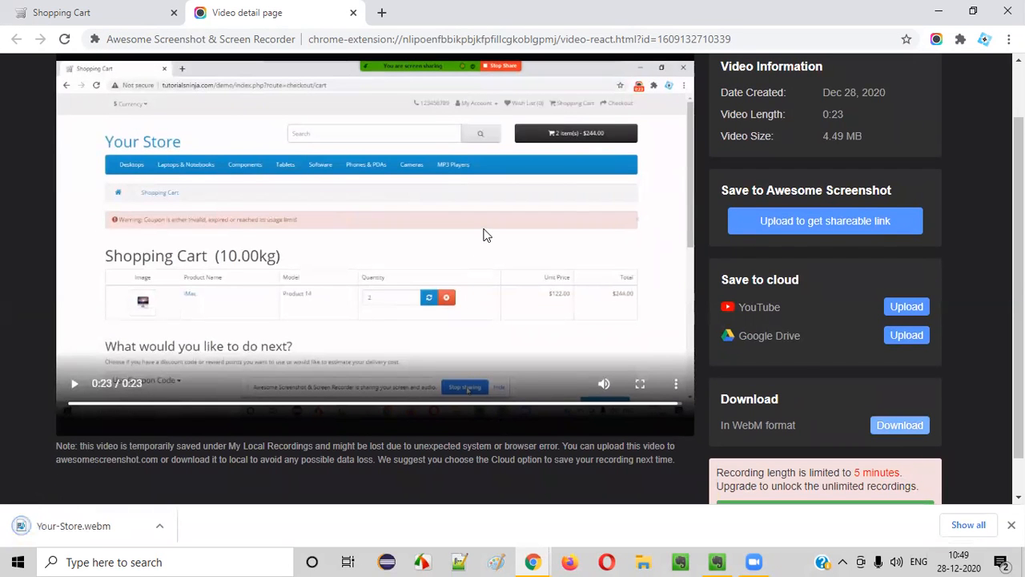
Show the downloaded Your-Store video in its folder, play it through and close the player
click(159, 525)
click(204, 475)
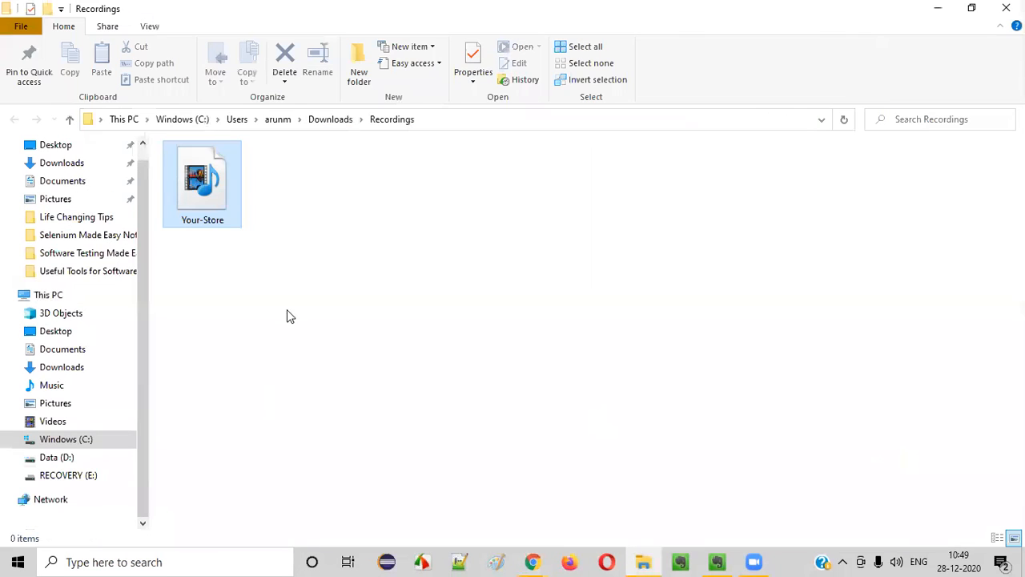
click(203, 223)
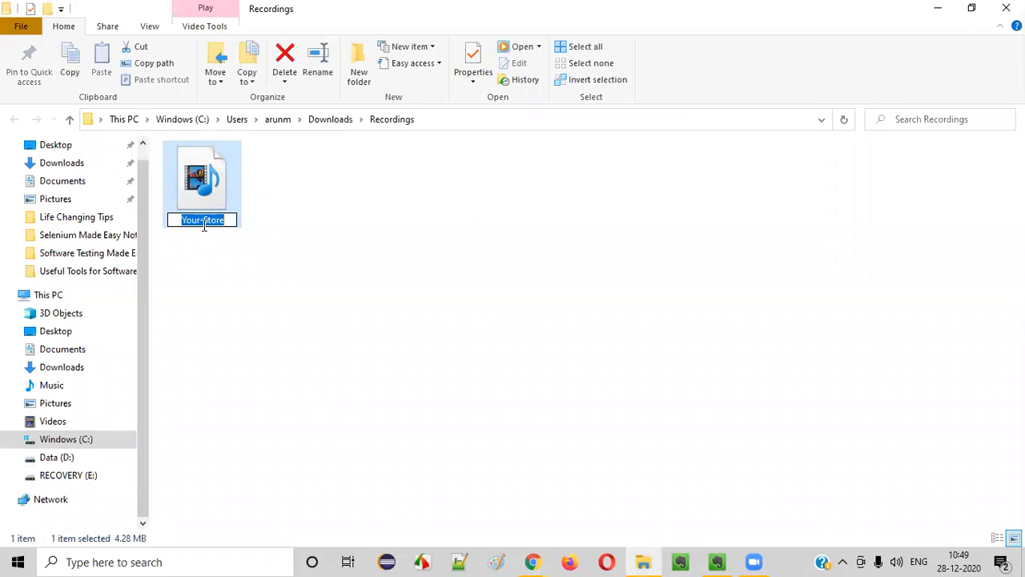
click(280, 277)
double_click(205, 186)
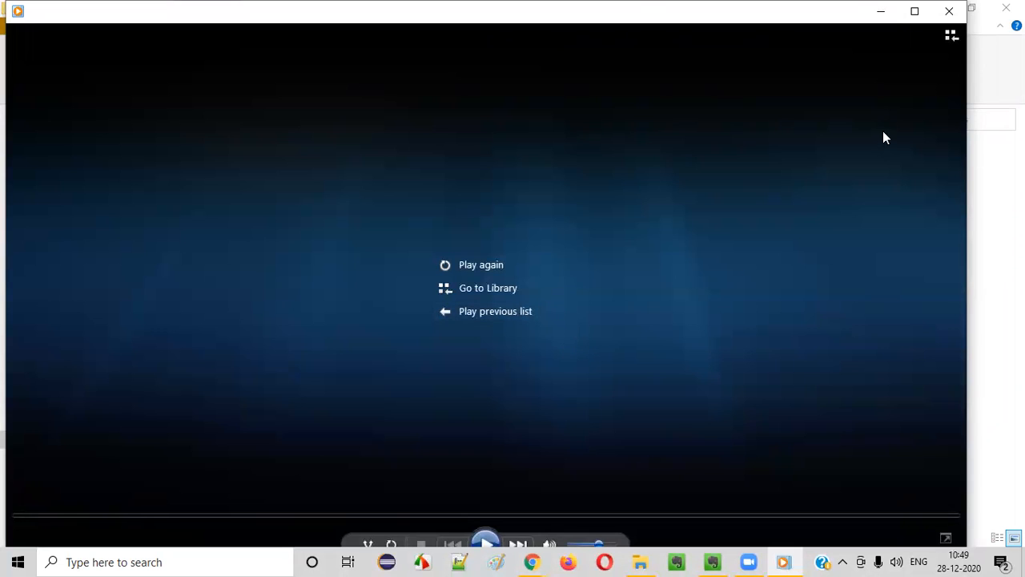
click(949, 12)
Switch to the Evernote note on the Awesome Screenshot & Screen Recorder Chrome Addon and review its title
click(717, 561)
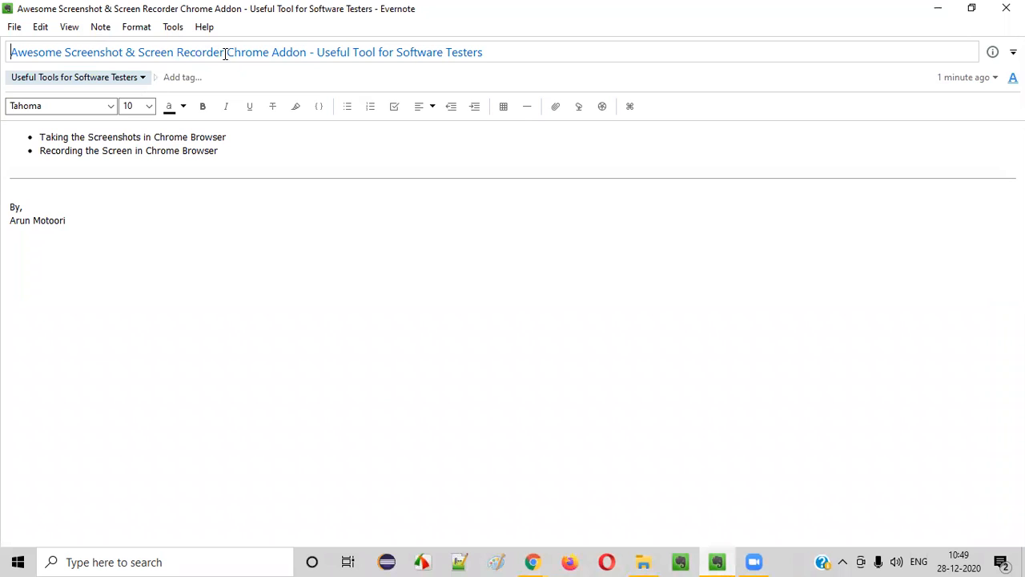
drag(307, 52, 10, 52)
click(235, 206)
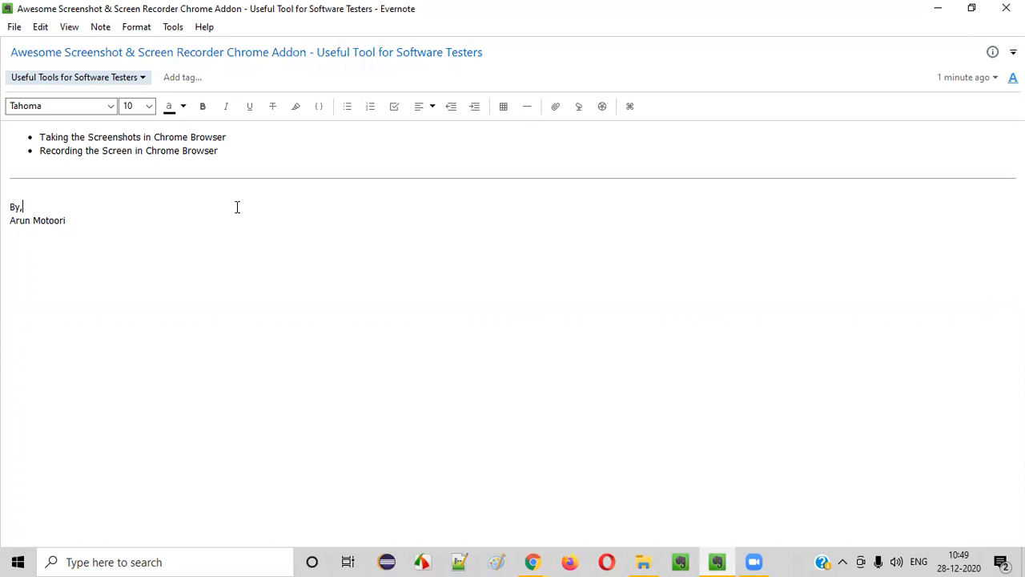